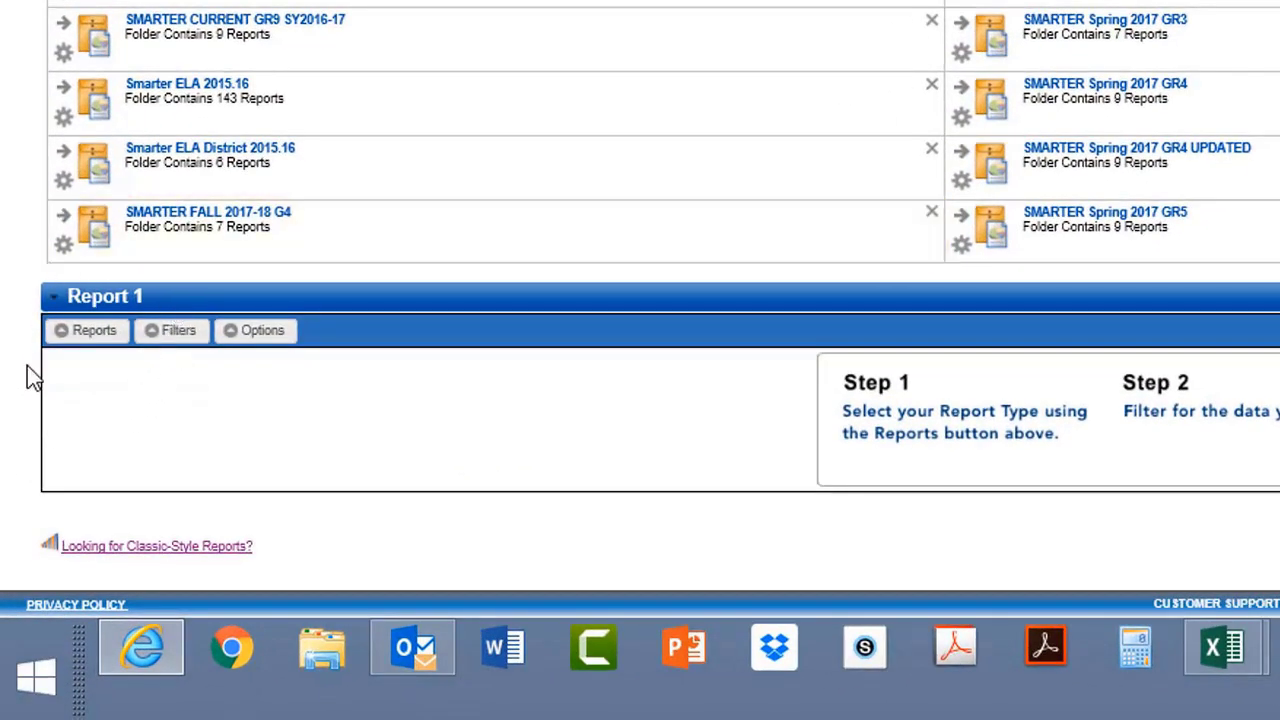
# Choose the PerformanceTRACKER Assessment Scores report and filter its Series to Post-Test
pyautogui.click(90, 340)
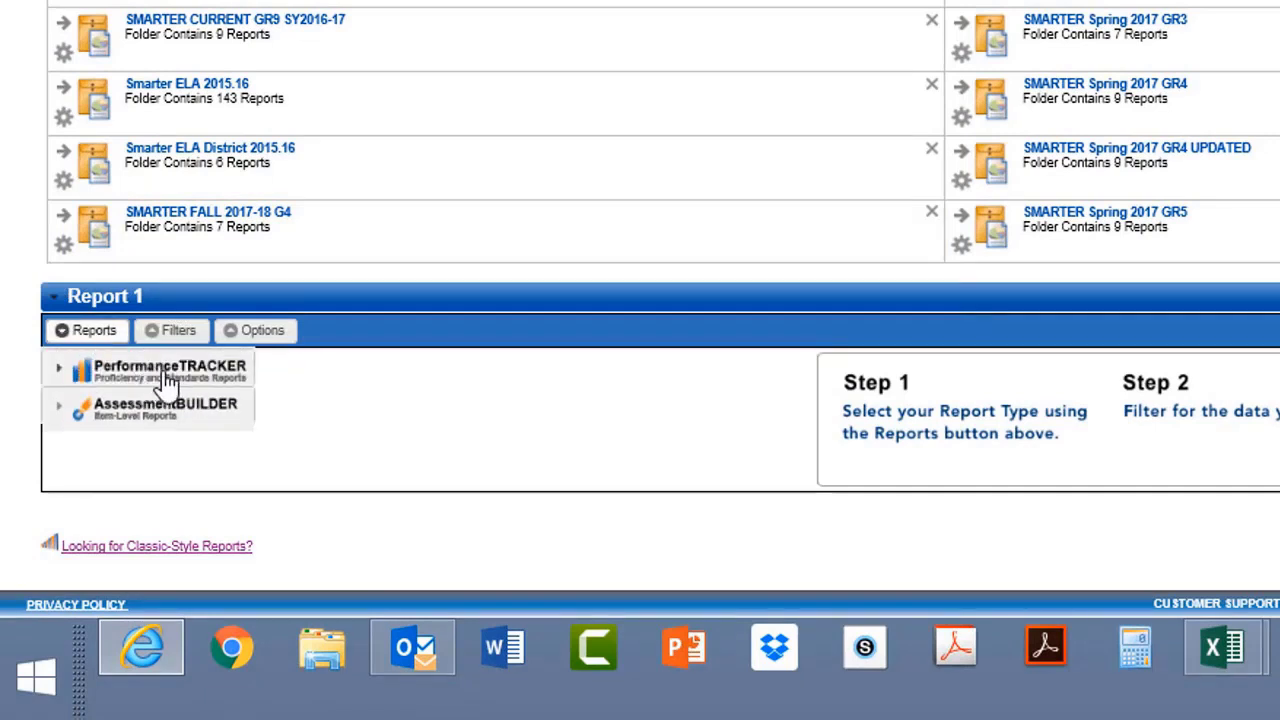
pyautogui.click(150, 370)
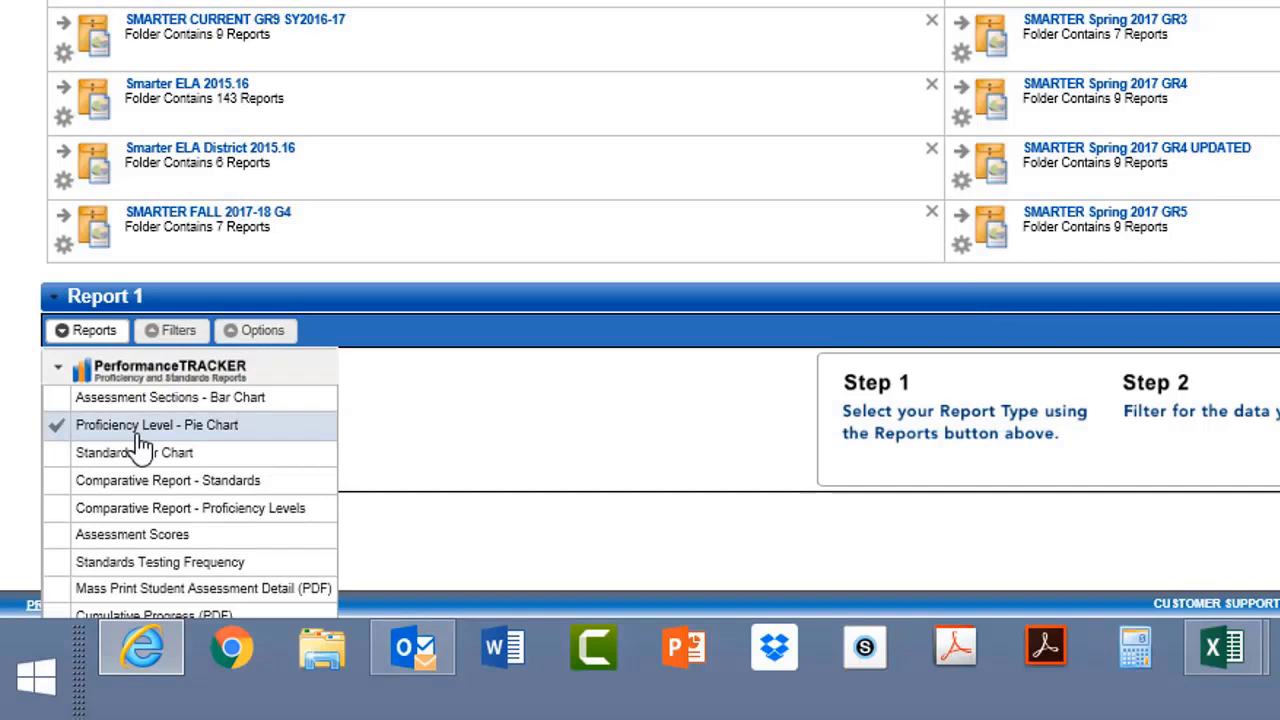
pyautogui.click(135, 538)
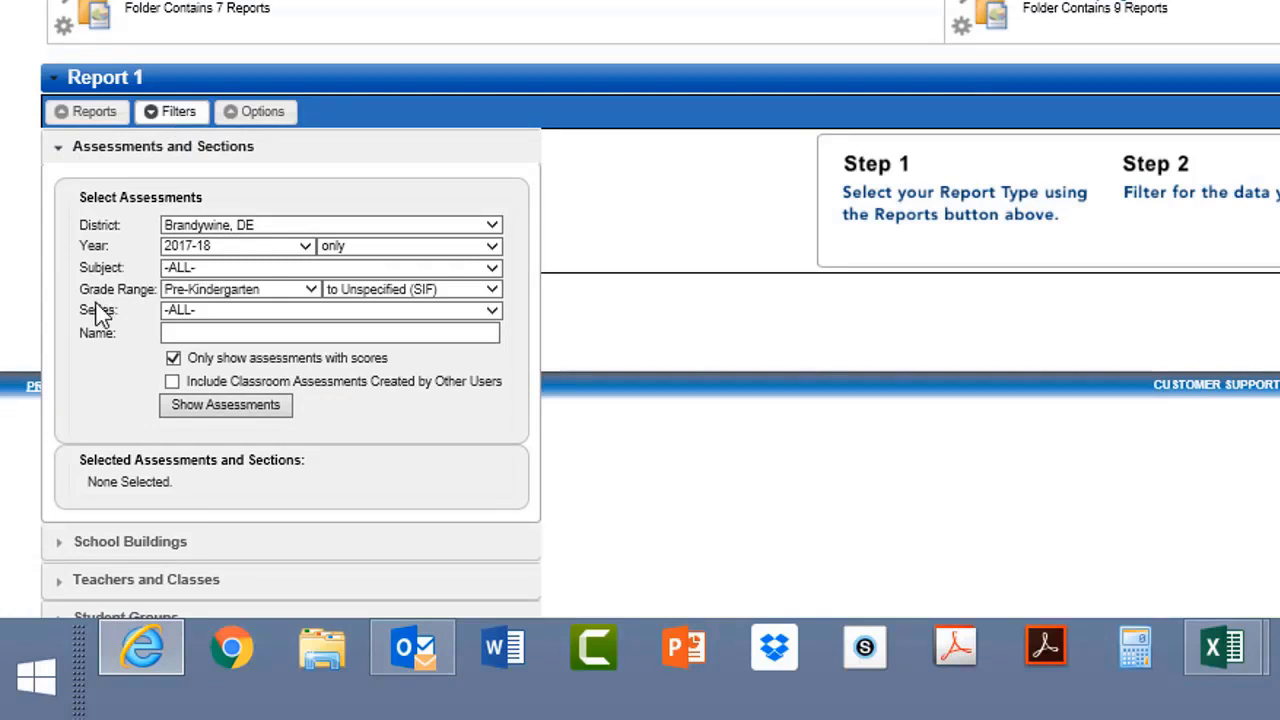
pyautogui.click(216, 318)
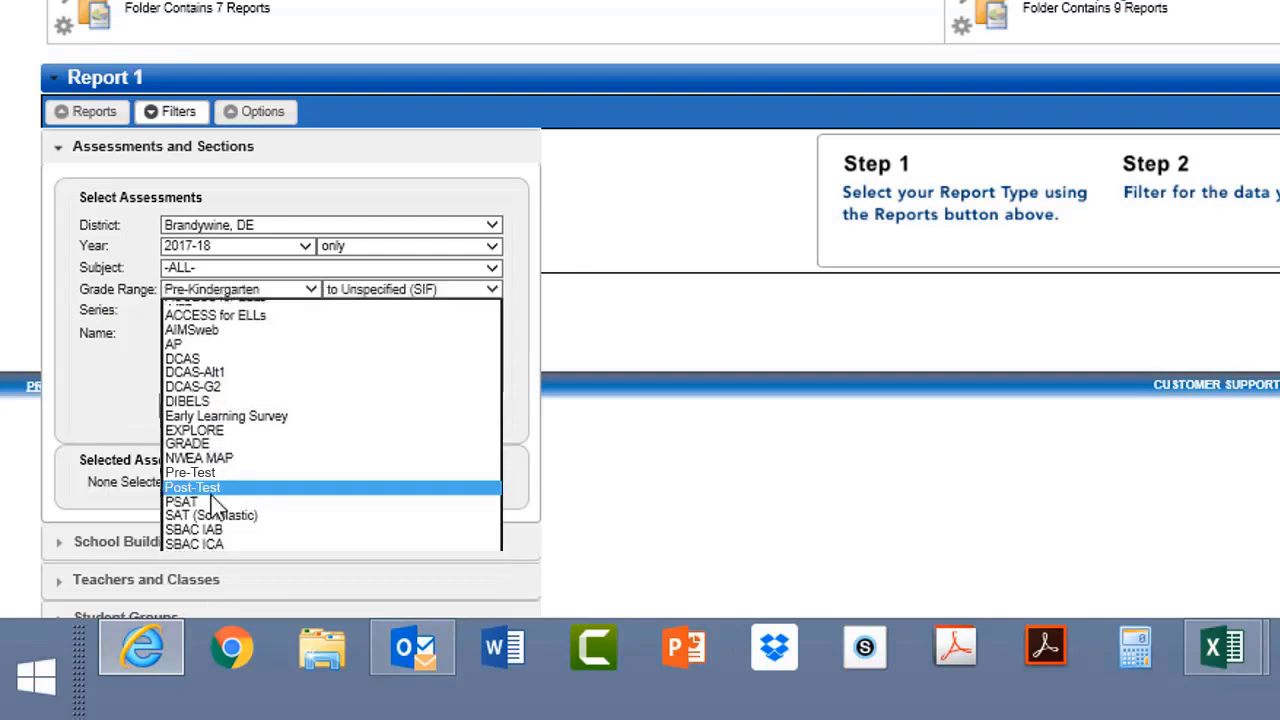
pyautogui.click(211, 490)
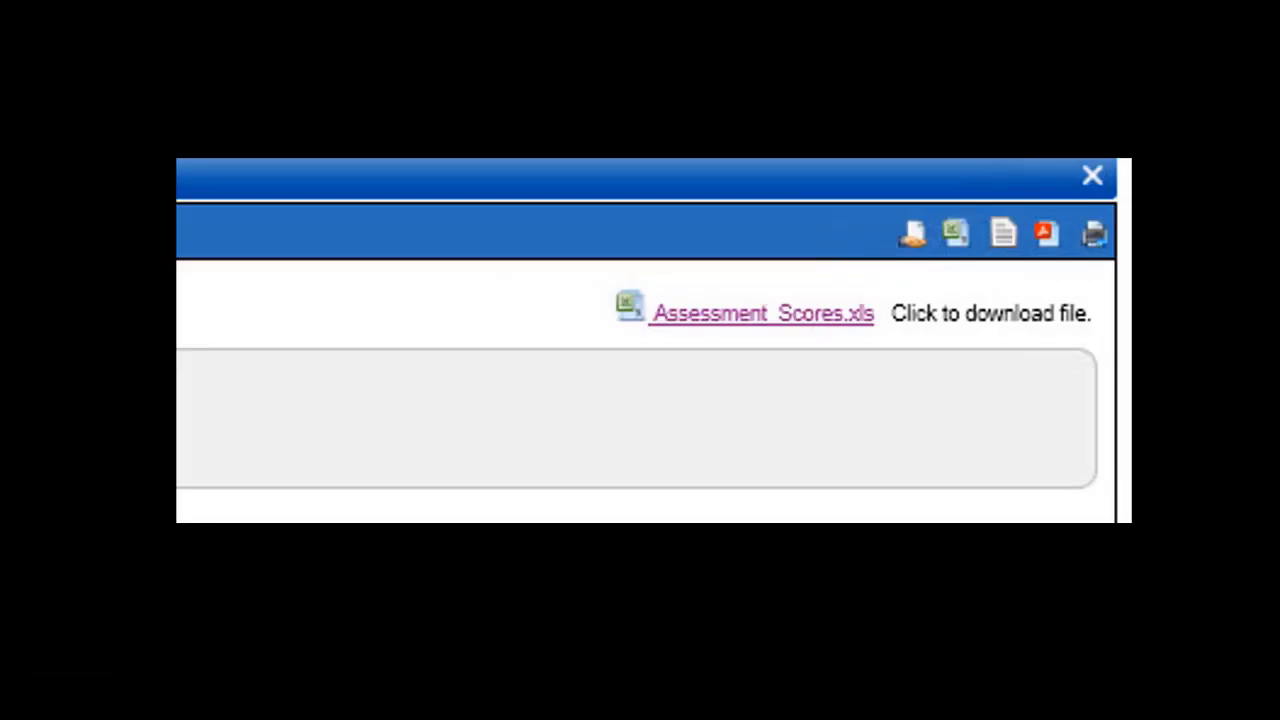
# Download Assessment_Scores.xls and open it in Excel despite the format mismatch warning
pyautogui.click(750, 315)
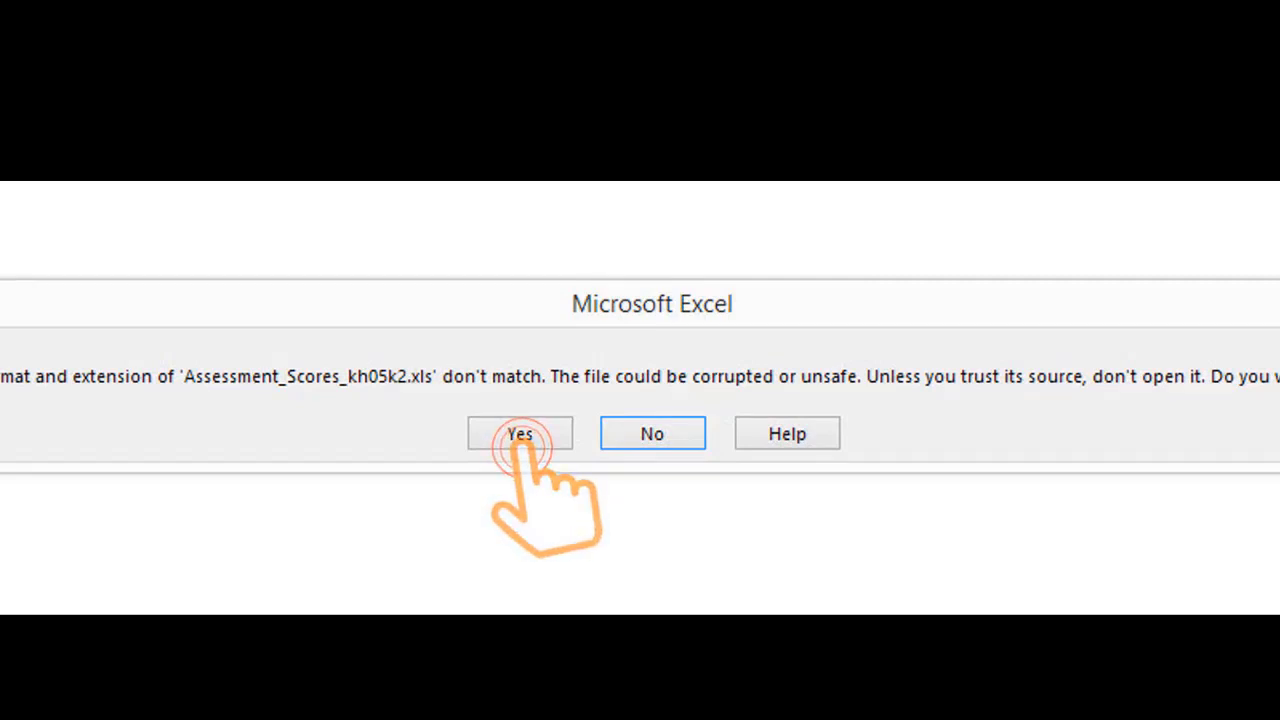
pyautogui.click(520, 434)
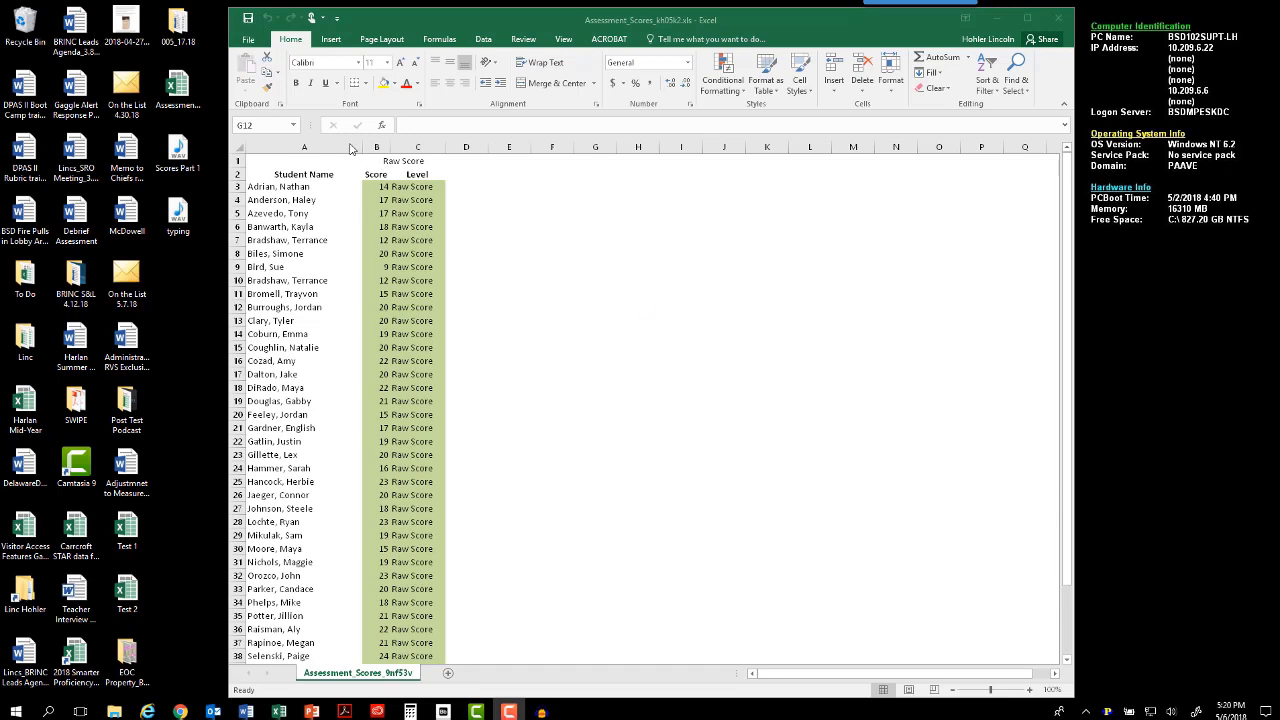
# Save As a workbook named with the teacher's name plus '_Measure 8 Post Test 2018_5.6'
pyautogui.click(250, 40)
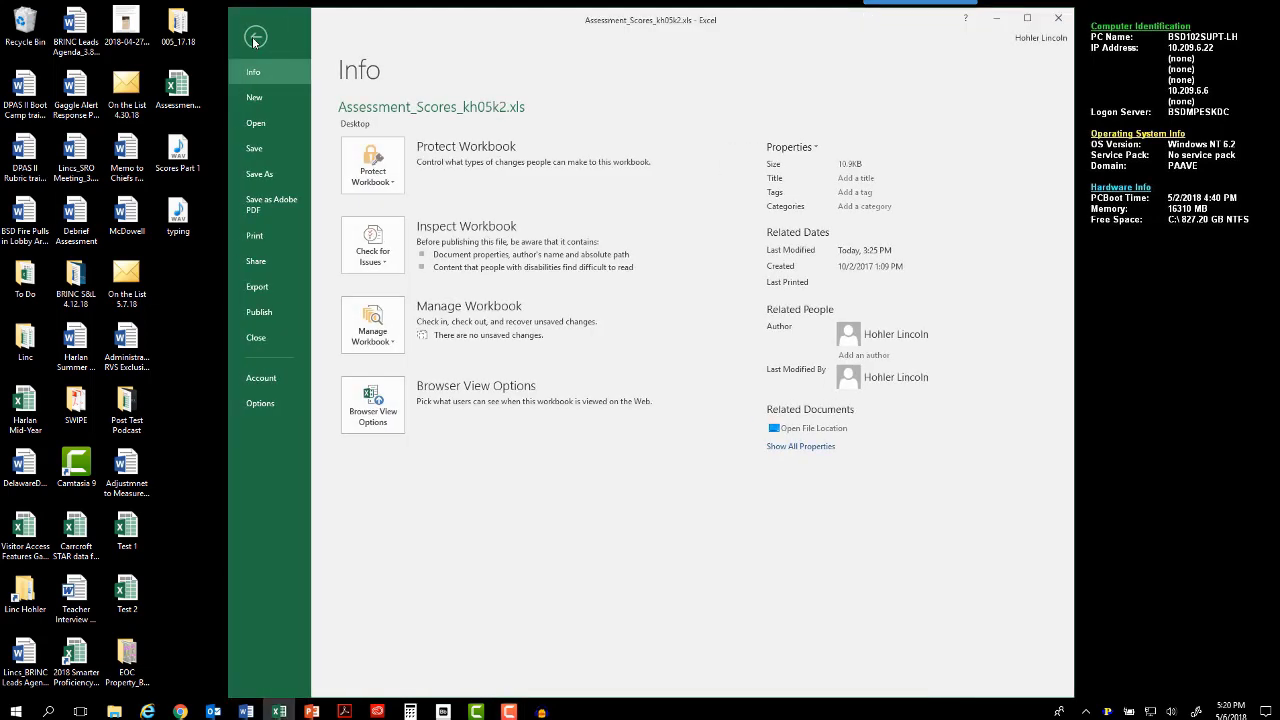
pyautogui.click(266, 175)
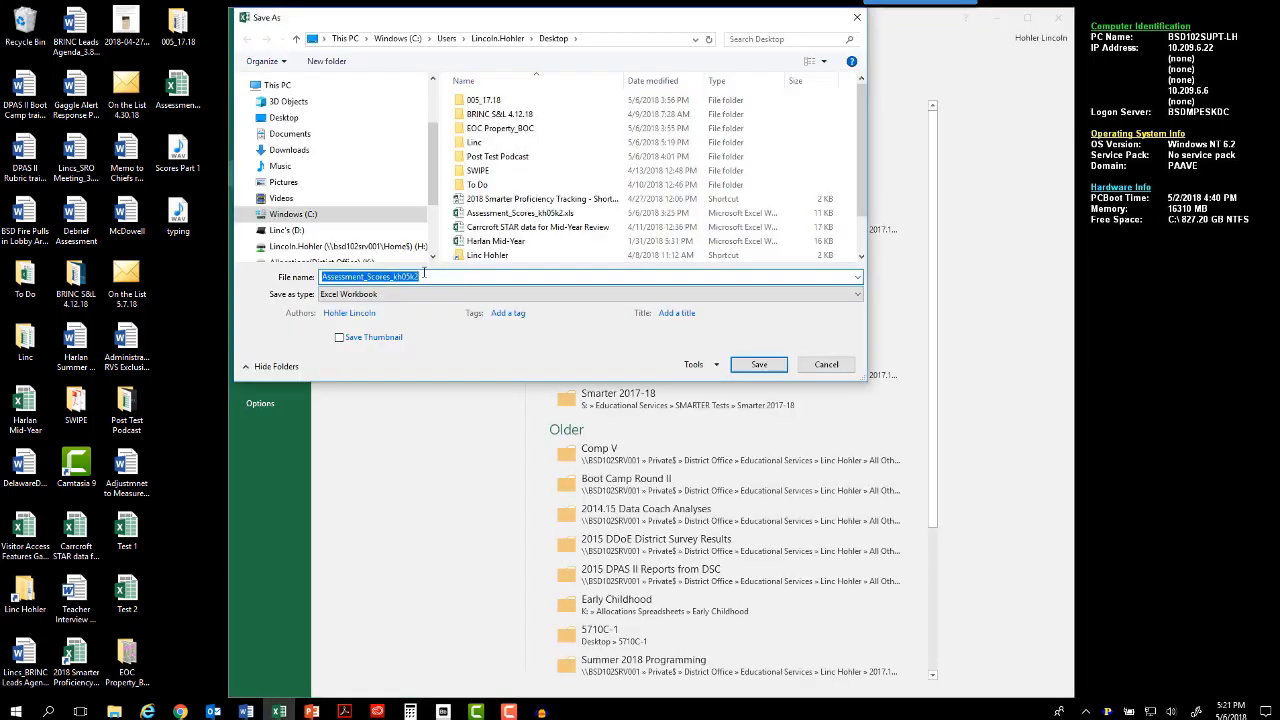
pyautogui.write('L.')
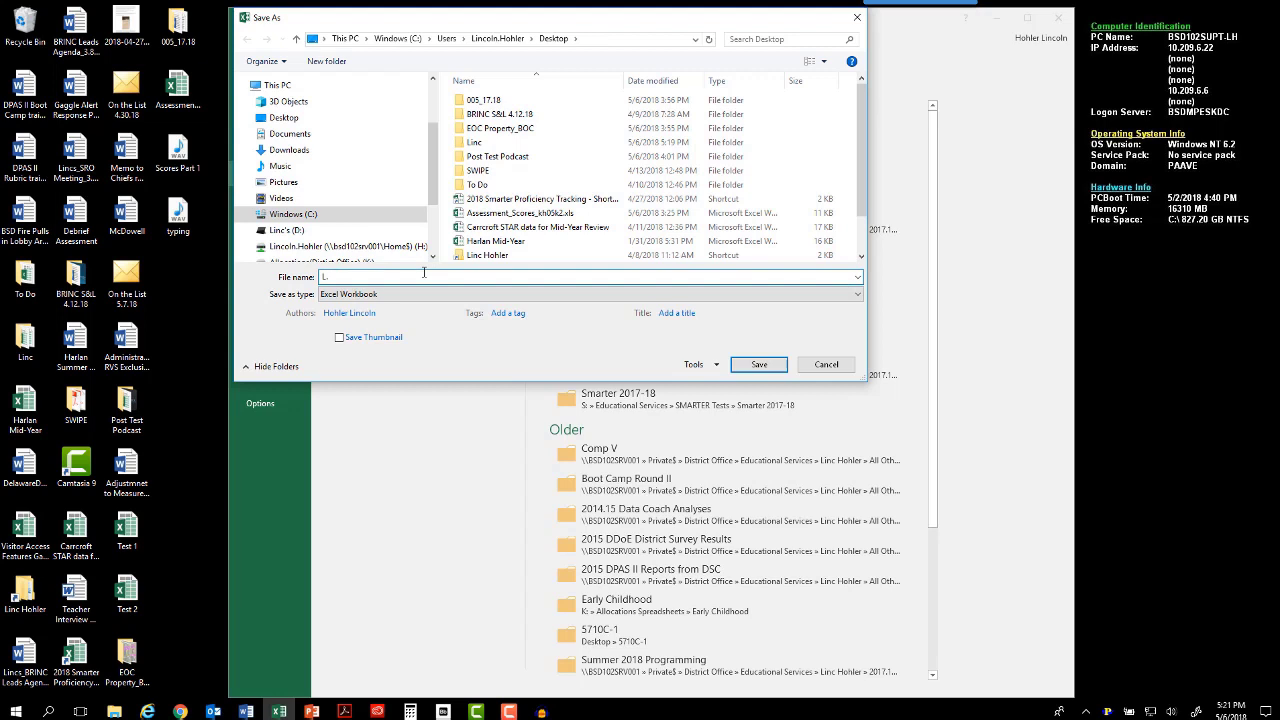
pyautogui.write('Hohler_Measure 8 Post Test 2018_5.6')
pyautogui.click(762, 366)
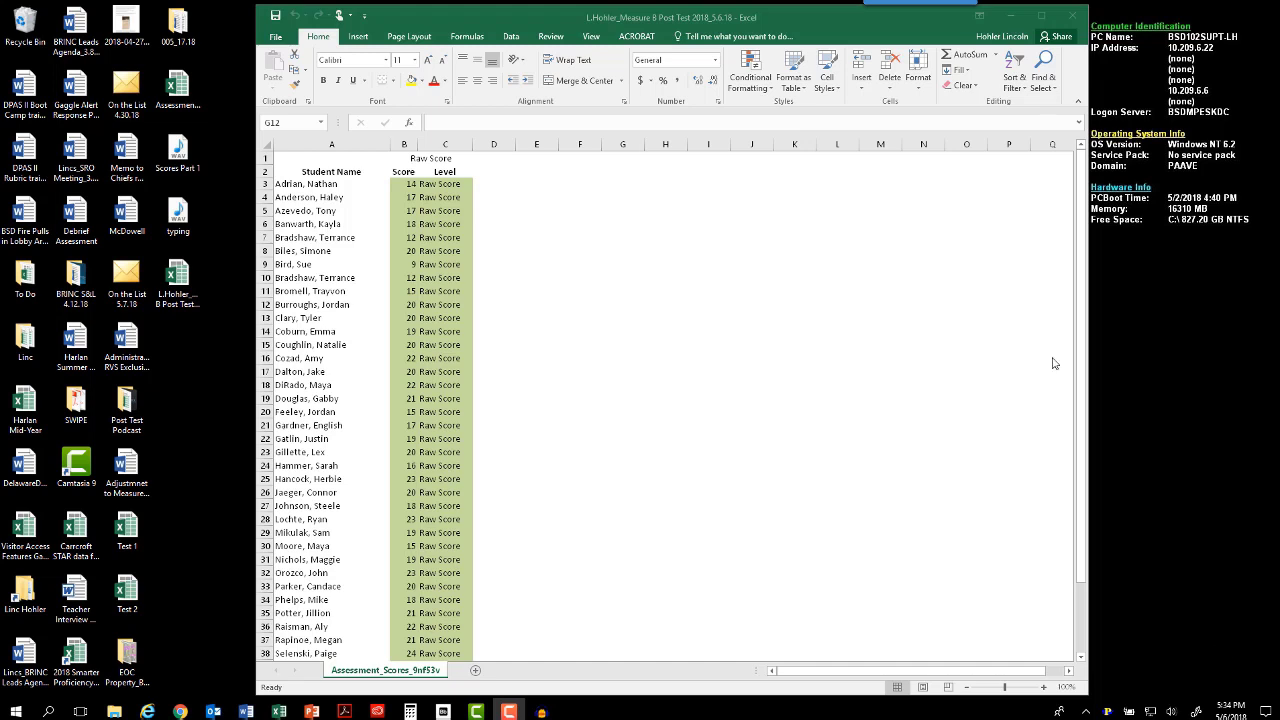
# Minimize Excel and browse 2017.18 > Double Secret Probation Vault > Fall 2017 Roster Verification
pyautogui.click(1010, 17)
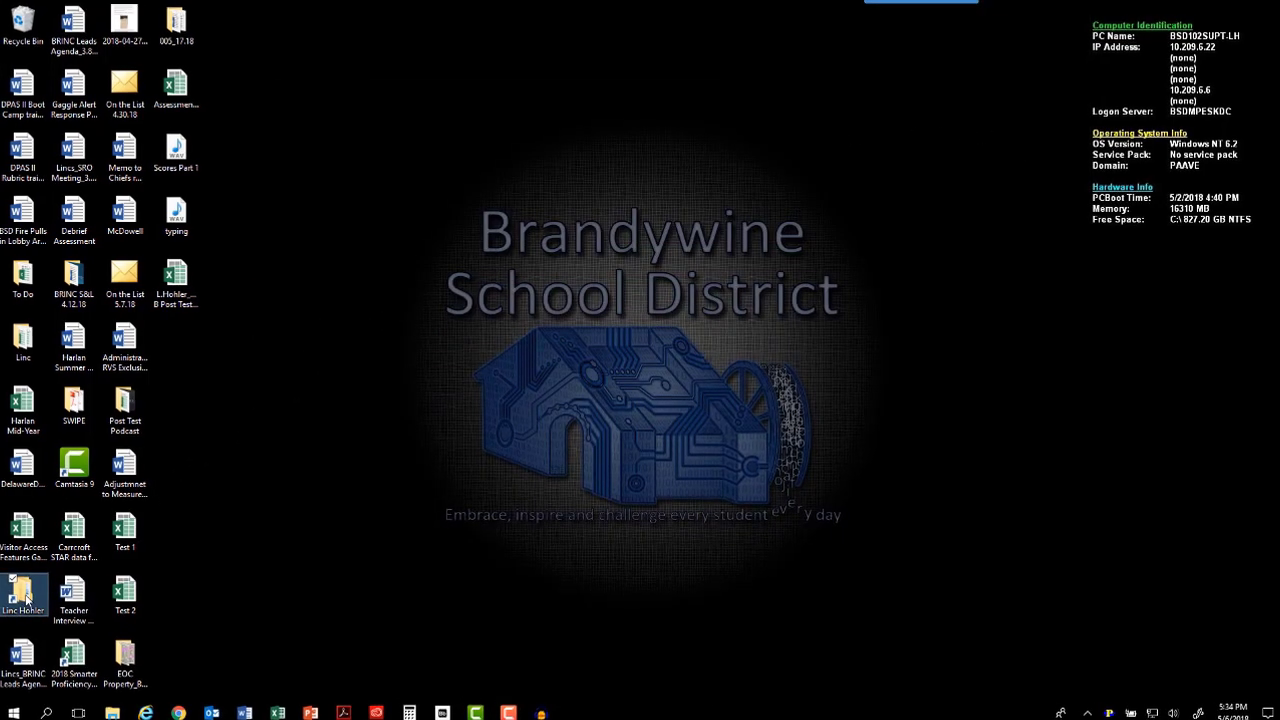
pyautogui.doubleClick(22, 595)
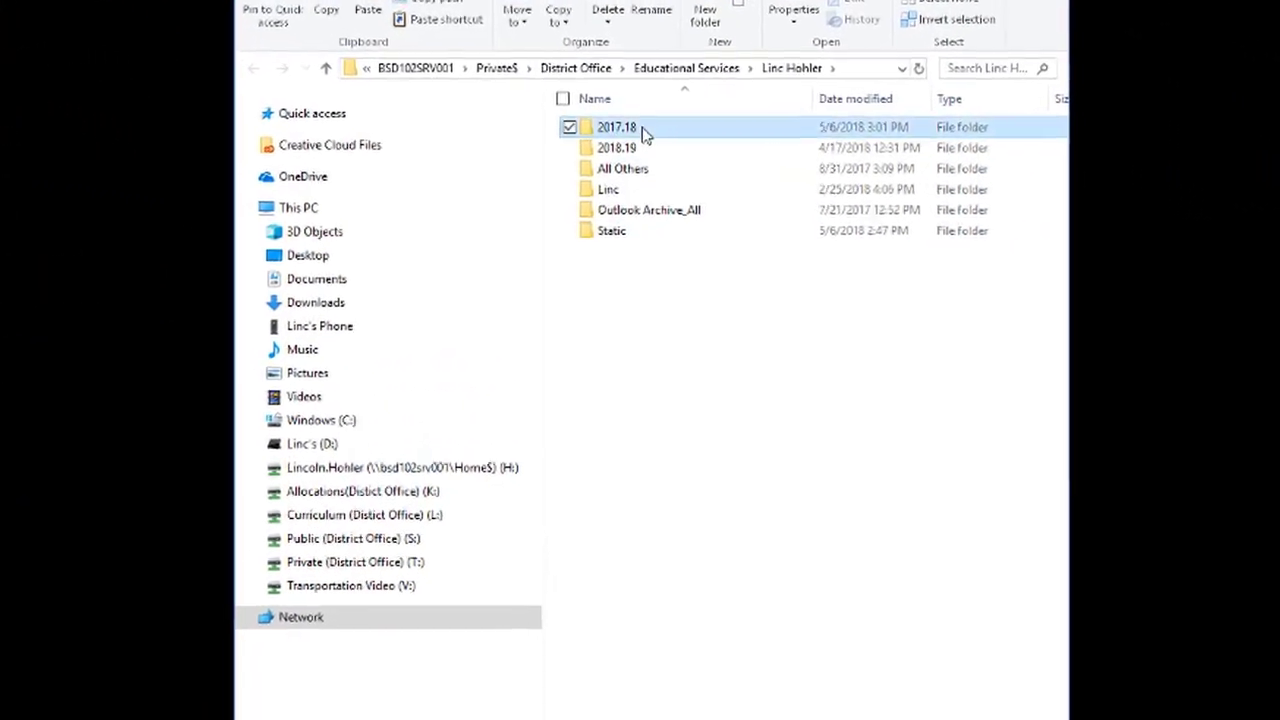
pyautogui.doubleClick(640, 146)
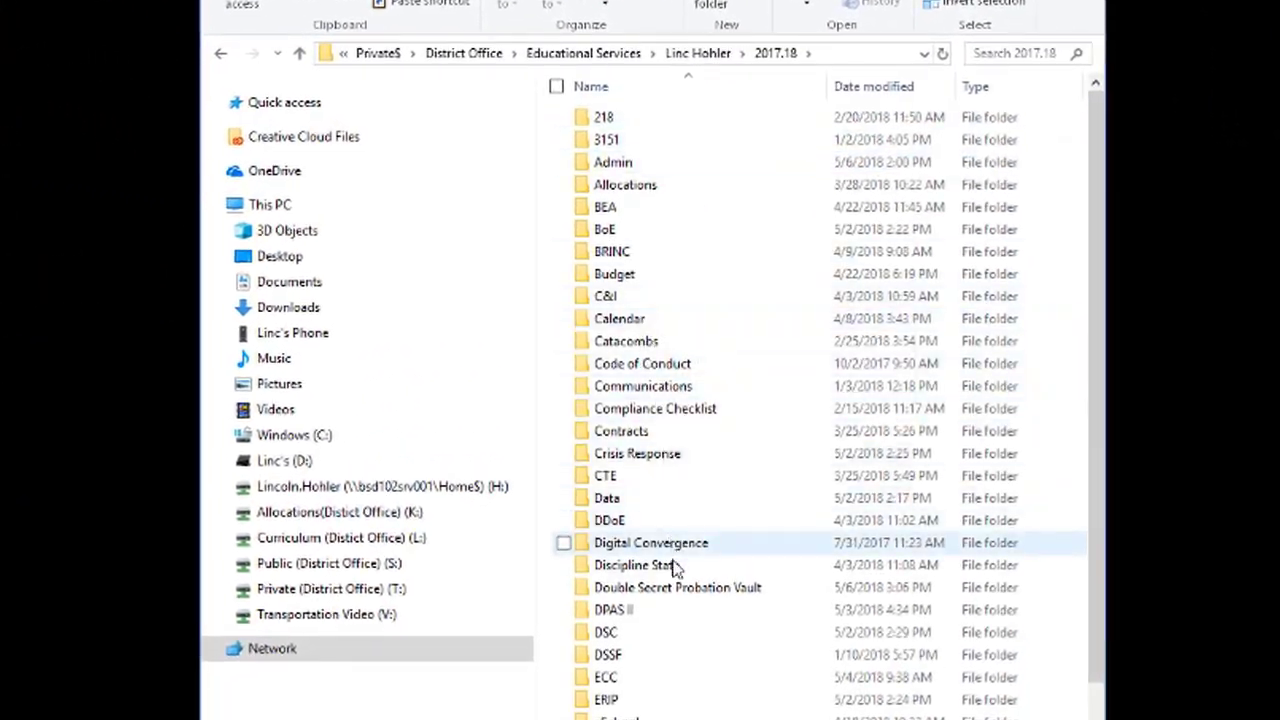
pyautogui.click(678, 589)
pyautogui.doubleClick(678, 591)
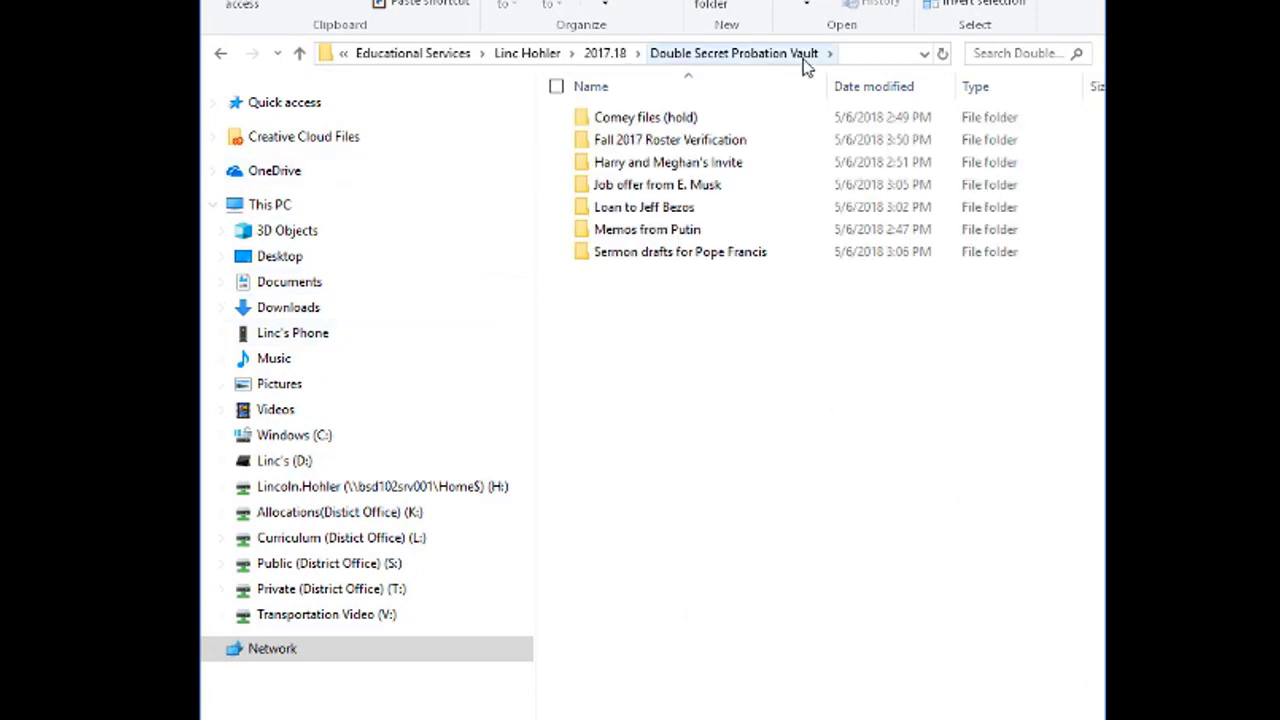
pyautogui.doubleClick(783, 145)
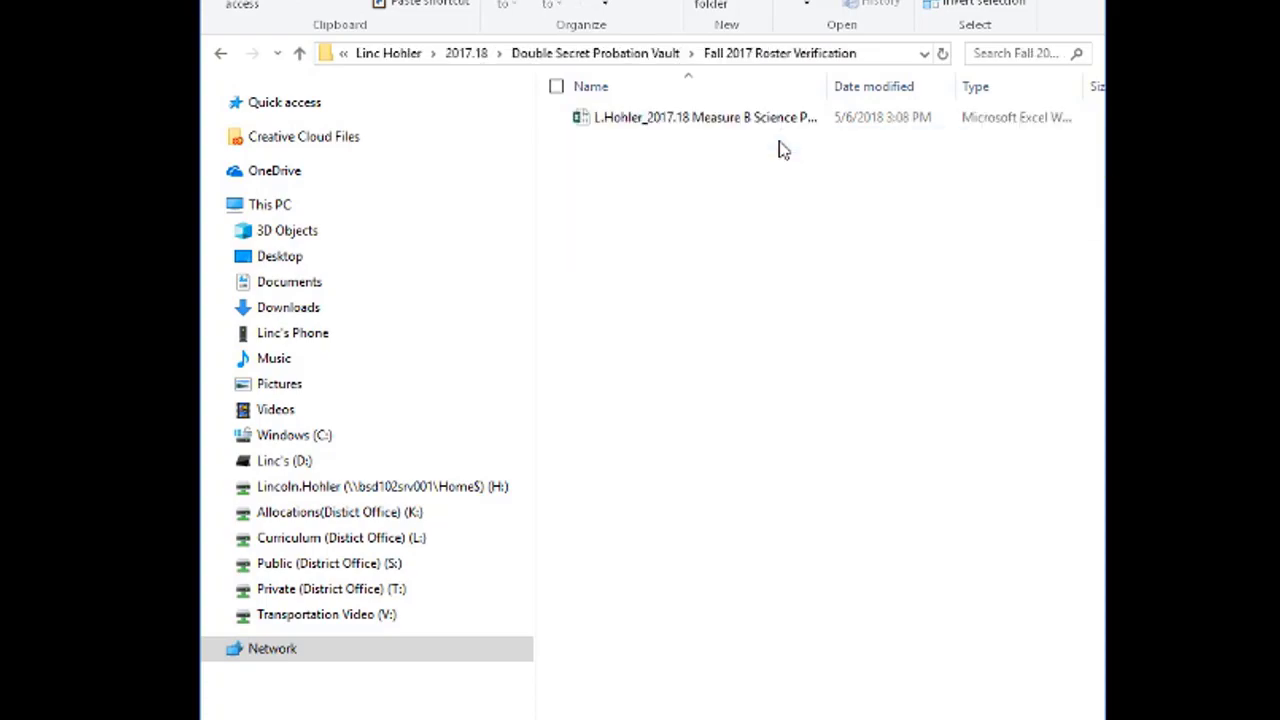
# Open the 2017.18 Measure B Science Periods 1 and 4 roster workbook from Explorer
pyautogui.doubleClick(794, 124)
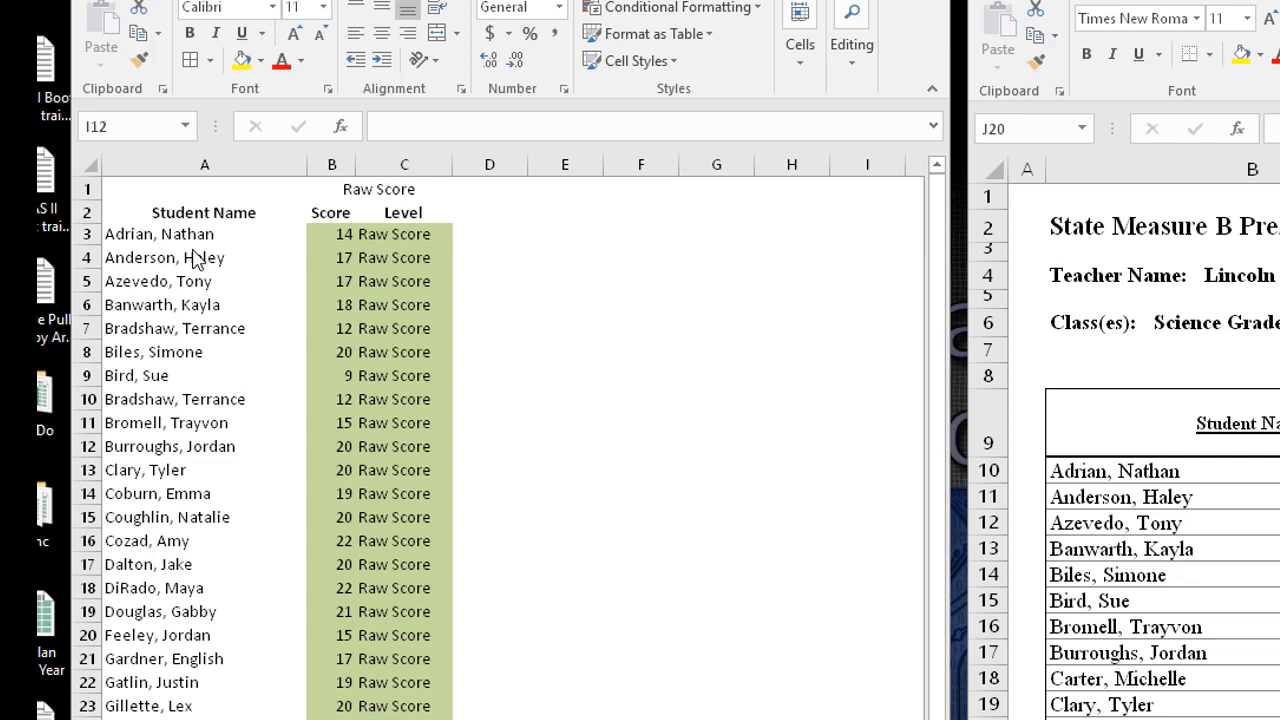
# Enter =B3+1 in D3 and fill it down column D to the last student
pyautogui.click(471, 232)
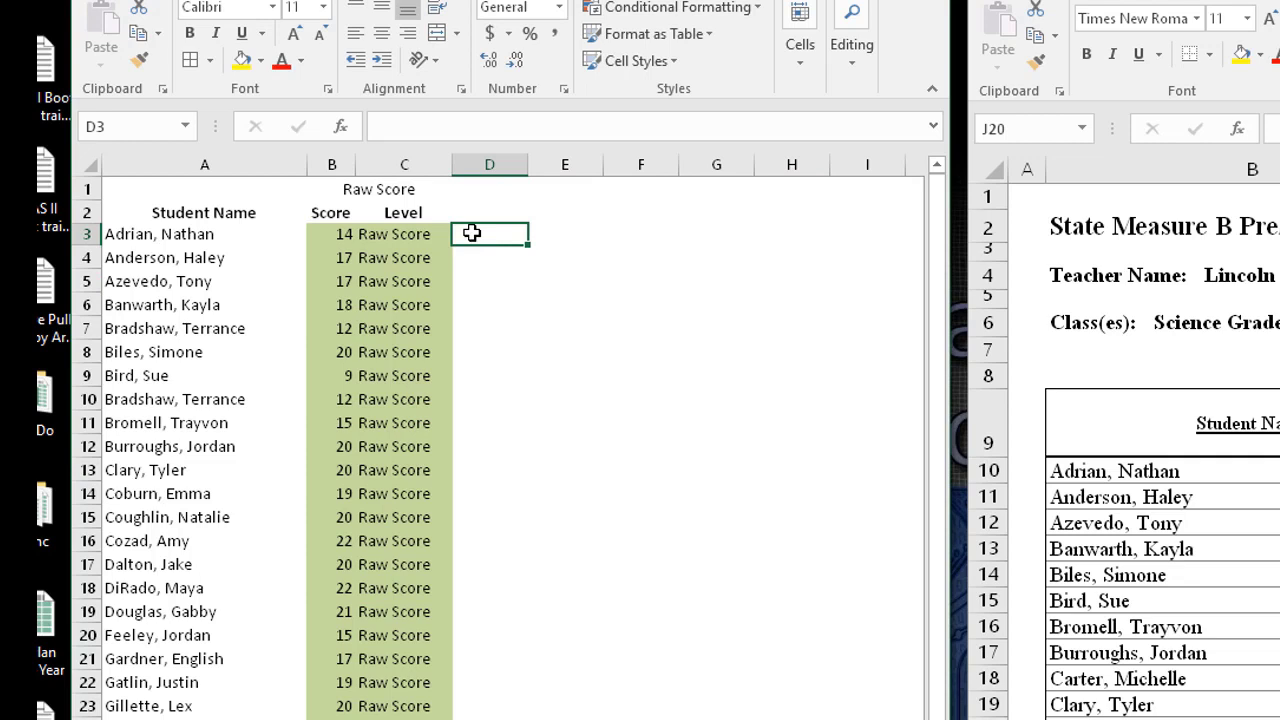
pyautogui.write('=')
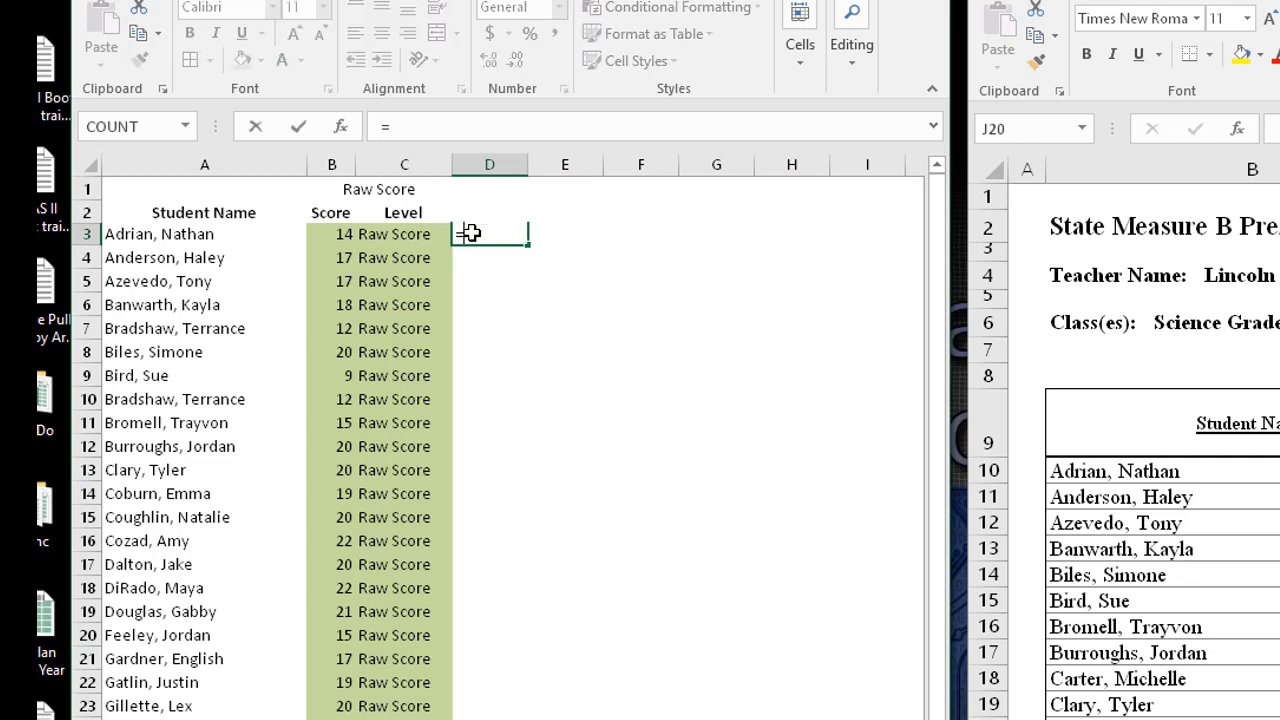
pyautogui.click(341, 234)
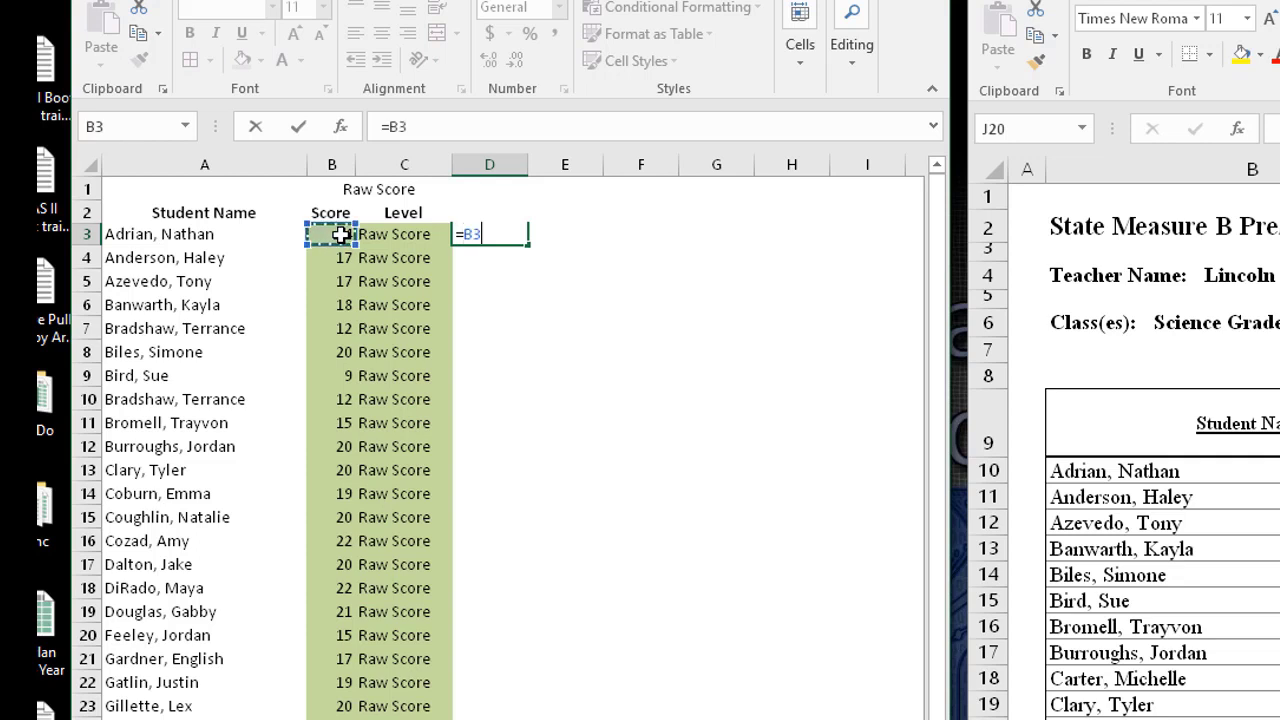
pyautogui.write('+1')
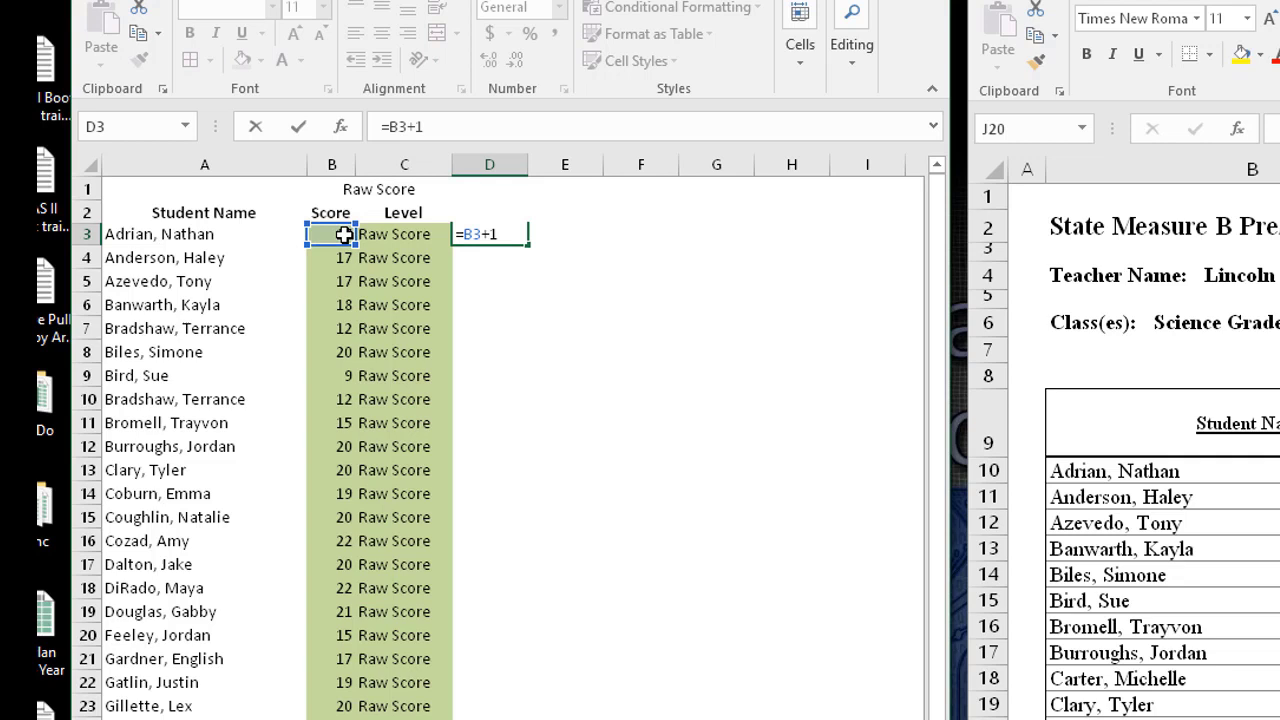
pyautogui.press('Return')
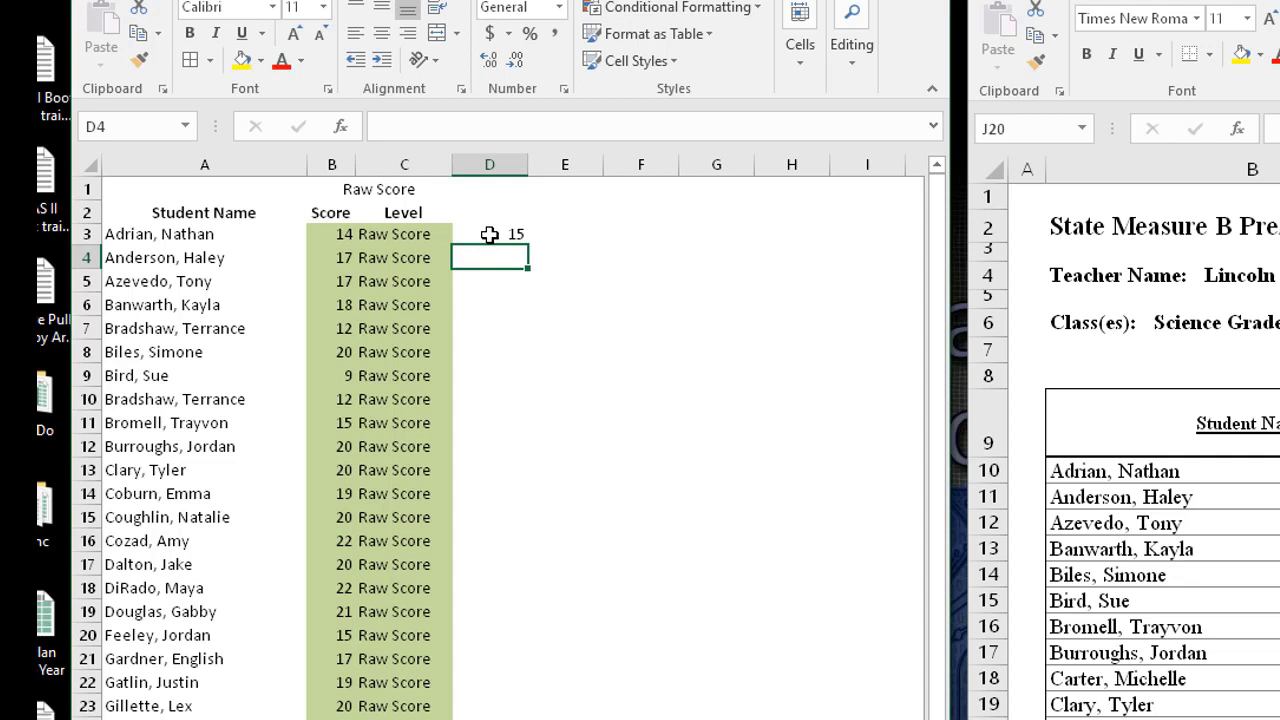
pyautogui.click(489, 234)
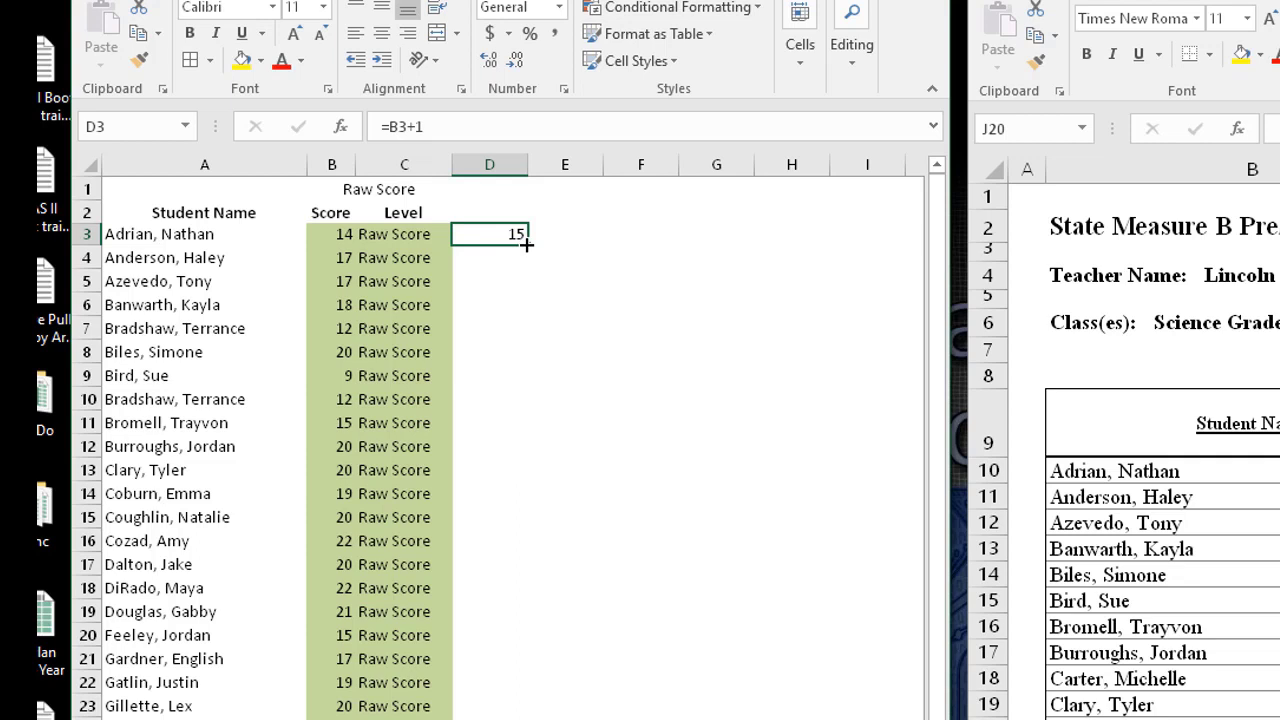
pyautogui.moveTo(527, 244)
pyautogui.mouseDown()
pyautogui.moveTo(511, 306)
pyautogui.moveTo(540, 718)
pyautogui.mouseUp()
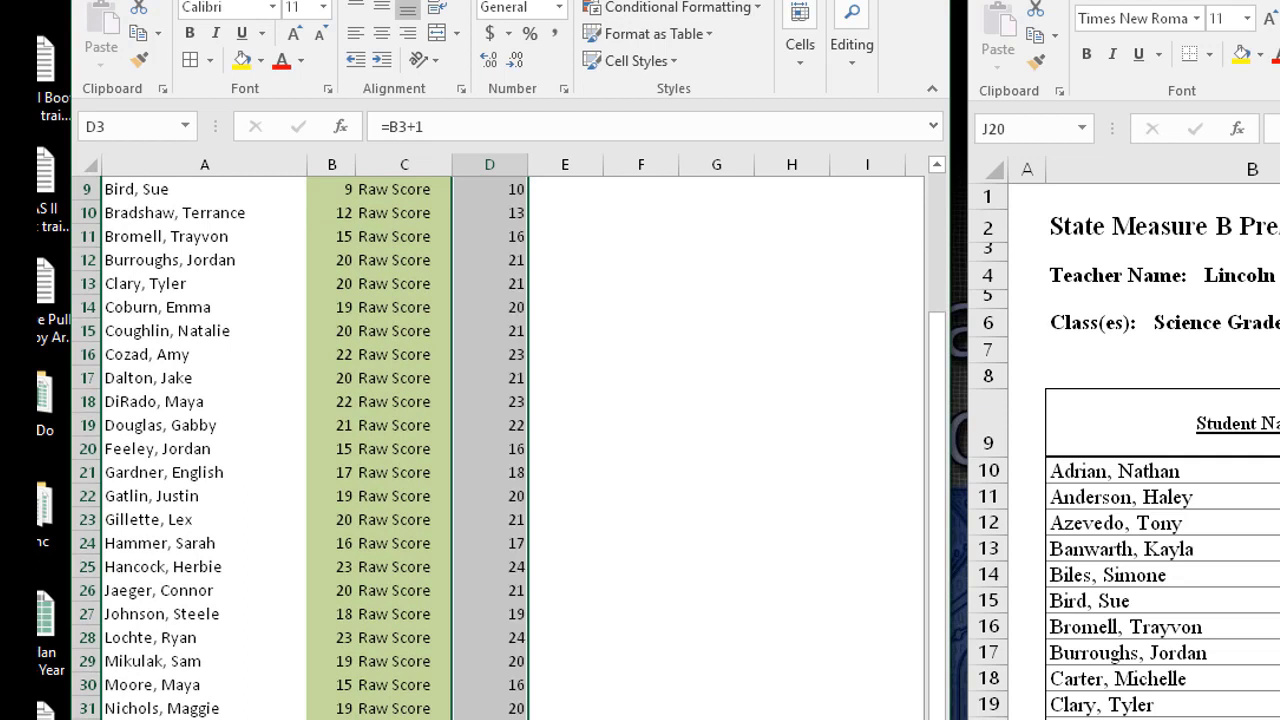
pyautogui.scroll(3, 586, 660)
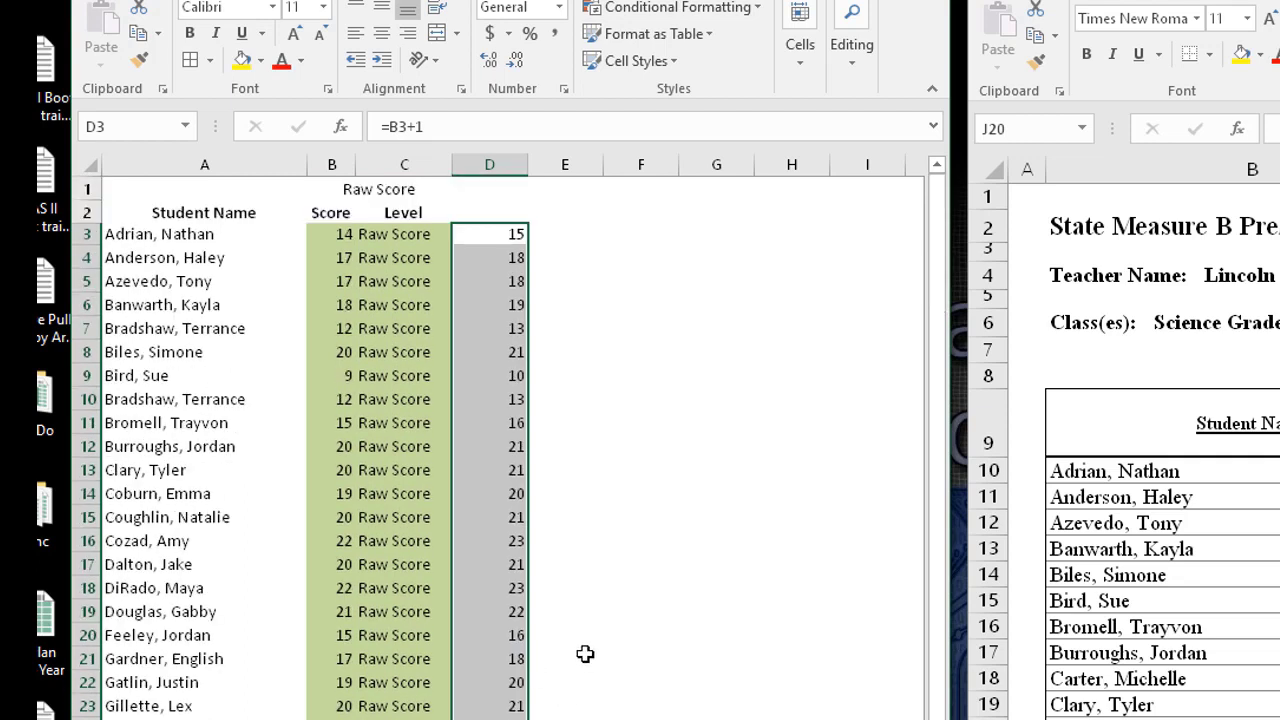
# Review the first four students' scores in column B
pyautogui.click(338, 234)
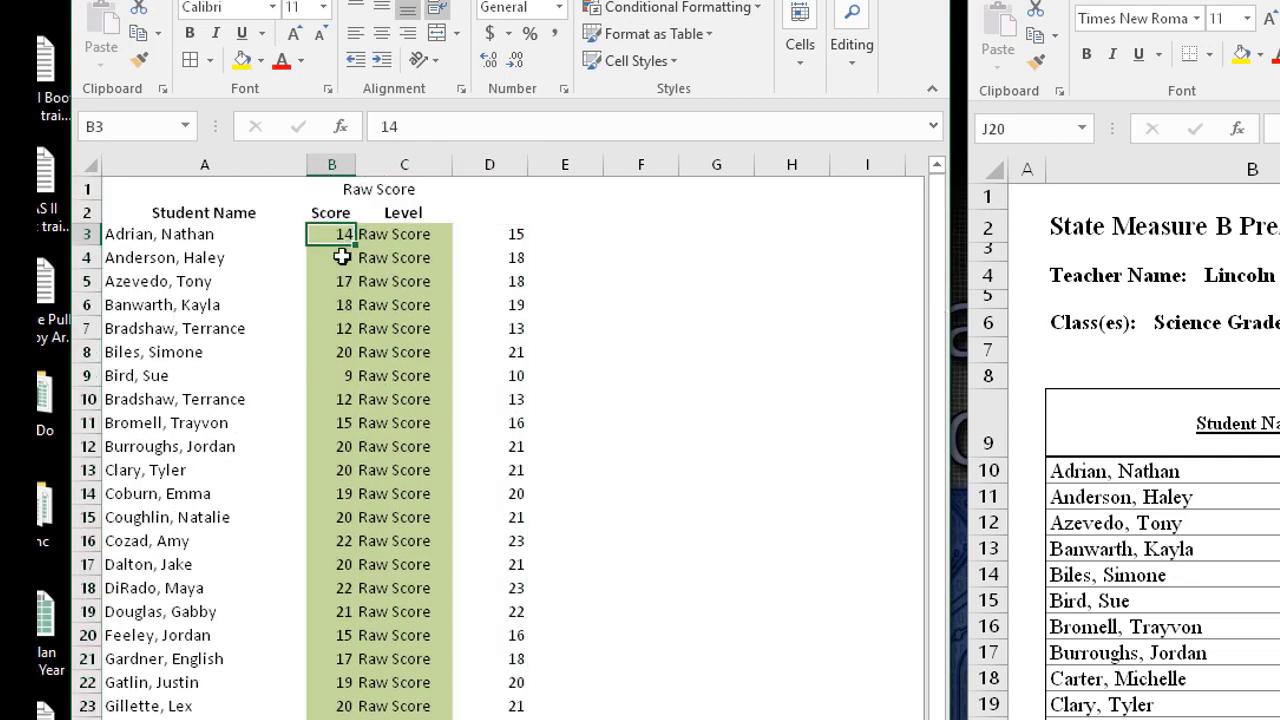
pyautogui.click(340, 257)
pyautogui.click(340, 281)
pyautogui.click(345, 304)
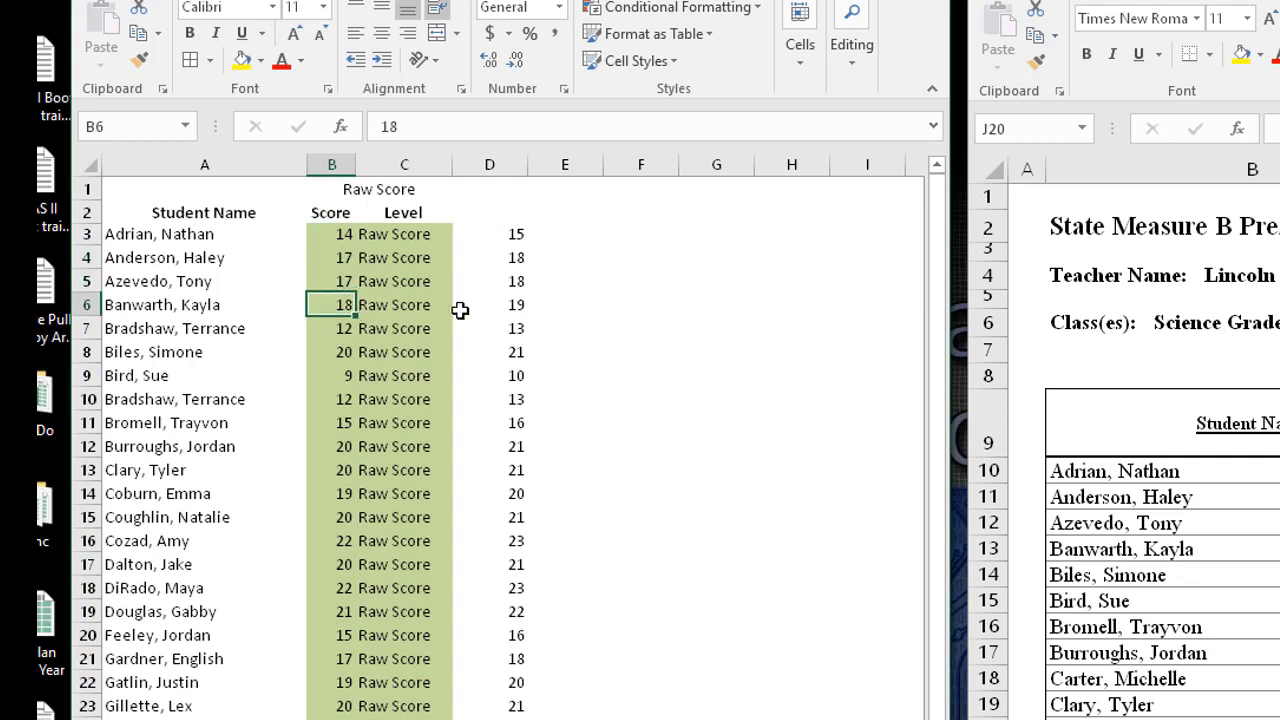
# Hide the Score and Level columns B and C, then select column A
pyautogui.click(336, 162)
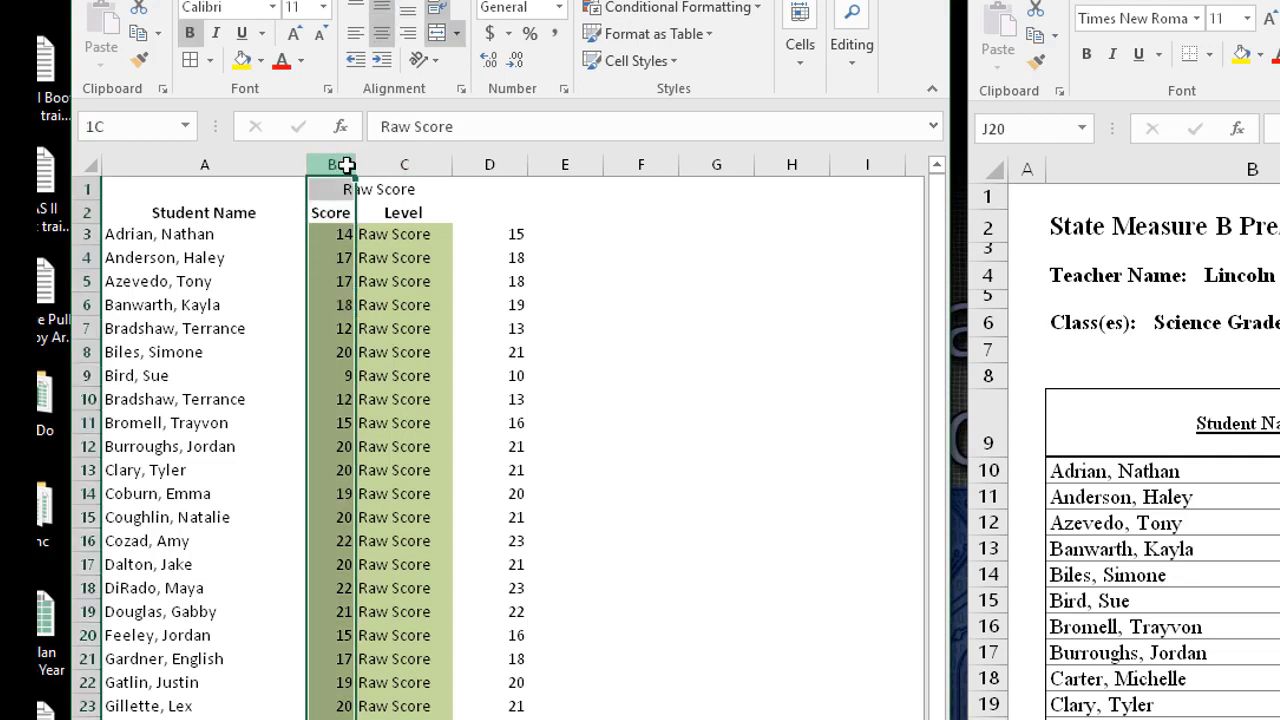
pyautogui.moveTo(336, 160); pyautogui.dragTo(336, 160)
pyautogui.moveTo(336, 160); pyautogui.dragTo(388, 164)
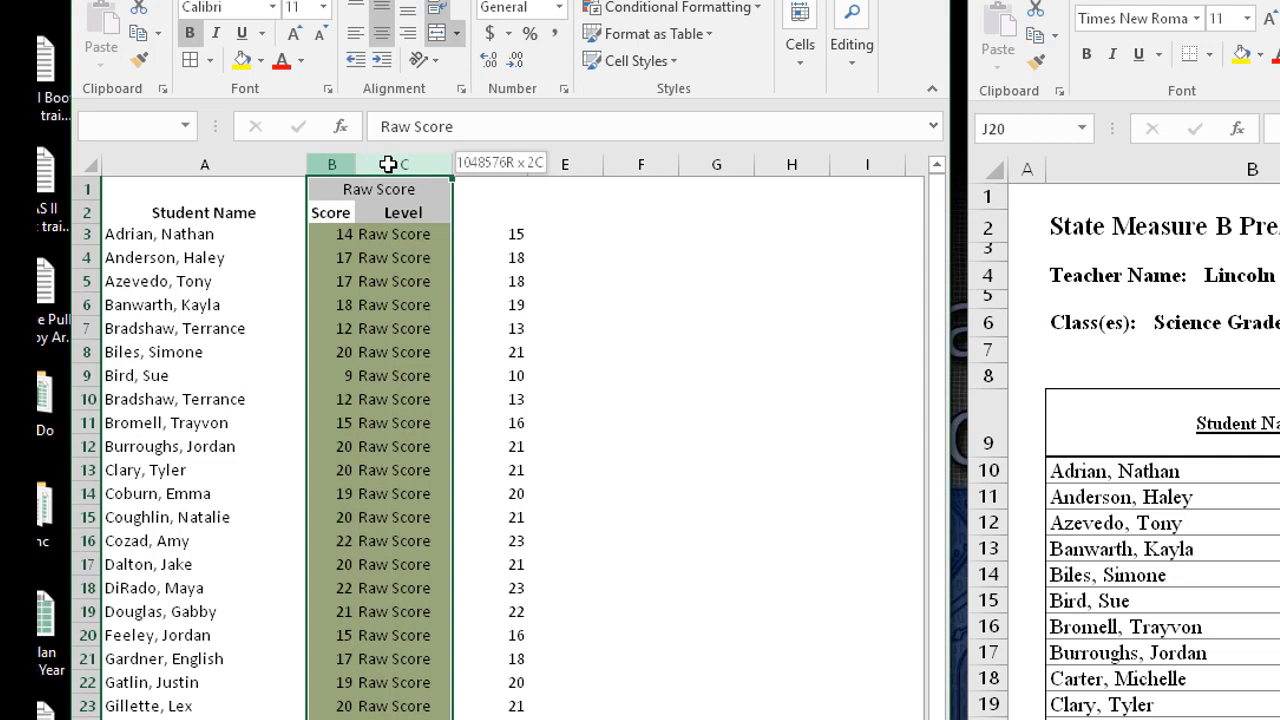
pyautogui.moveTo(388, 164); pyautogui.dragTo(388, 164)
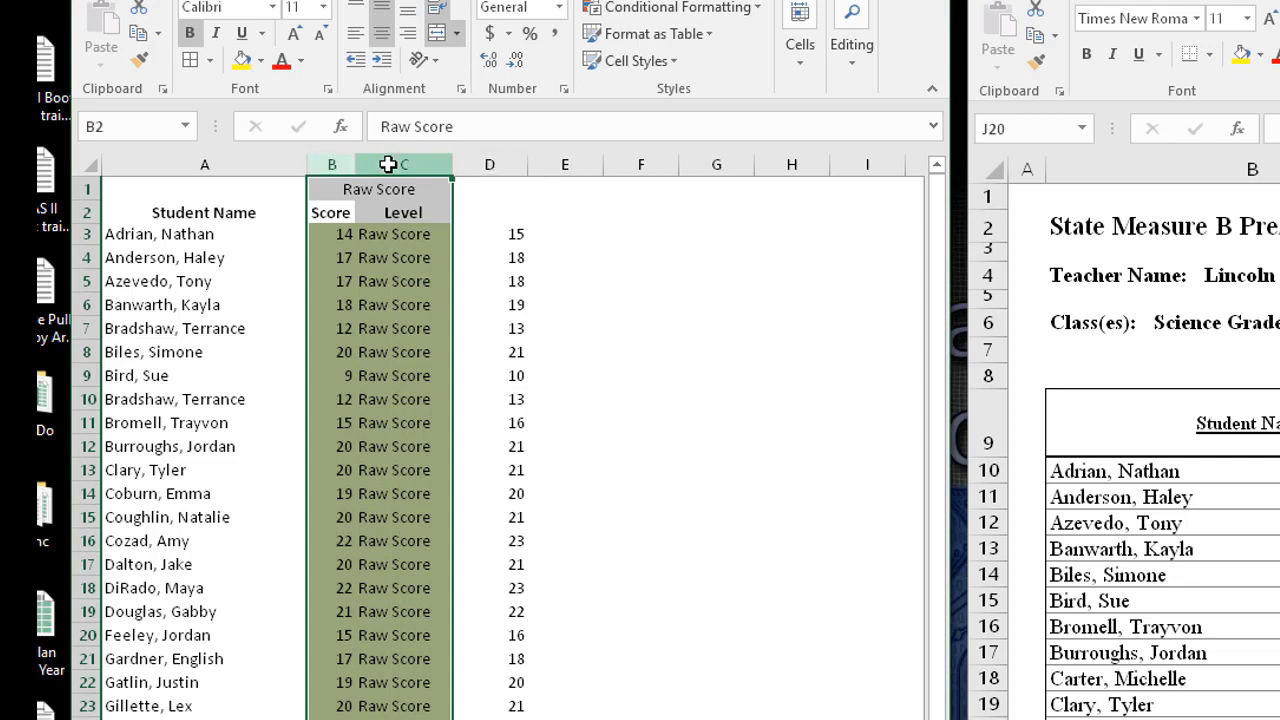
pyautogui.rightClick(390, 166)
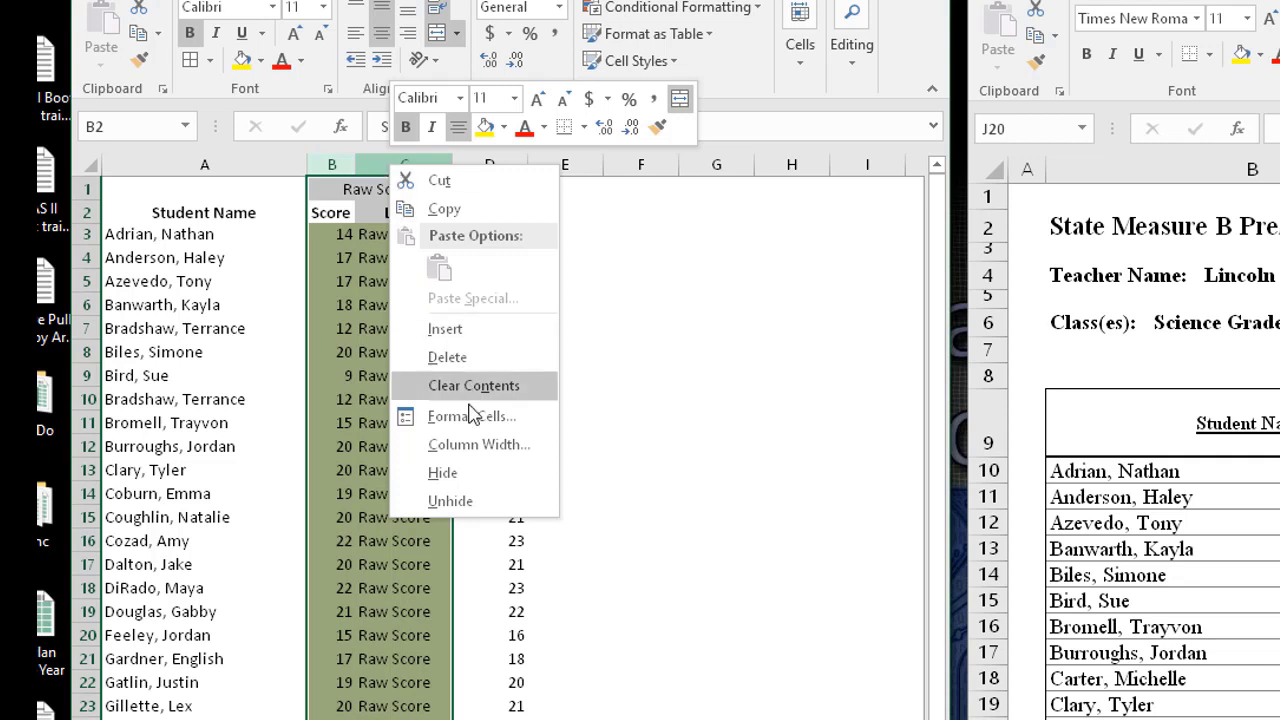
pyautogui.click(466, 470)
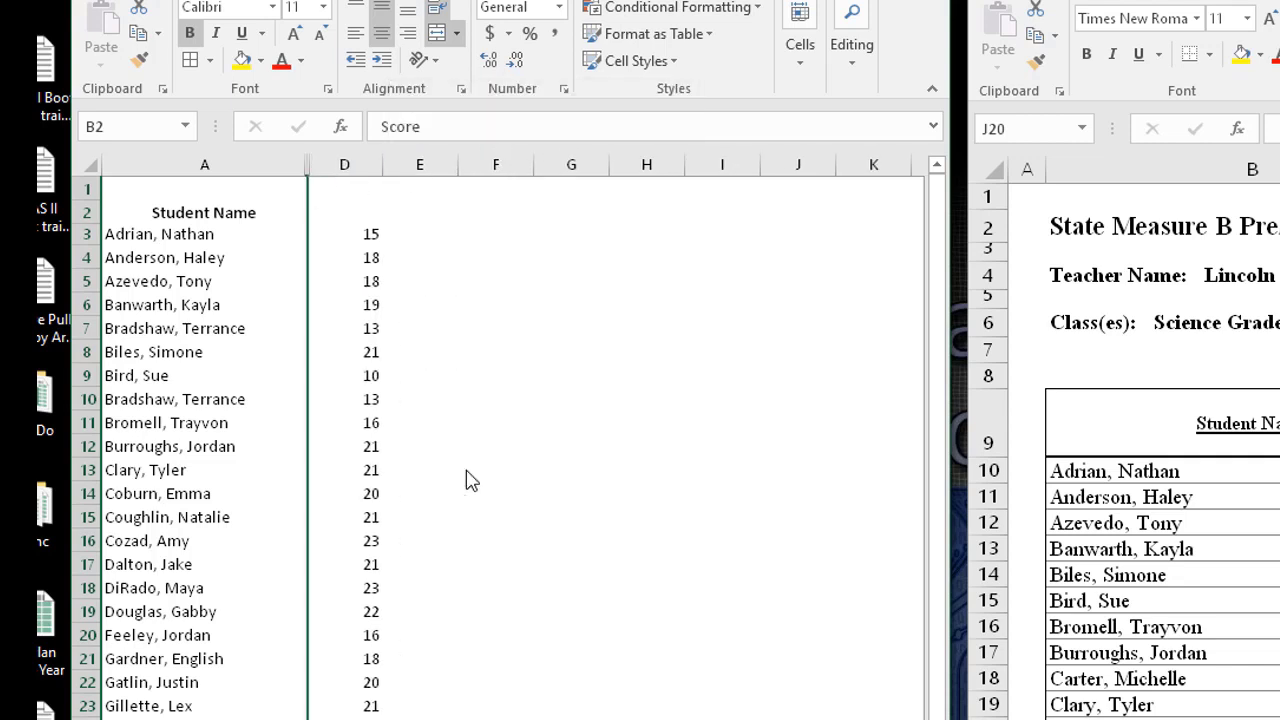
pyautogui.click(274, 164)
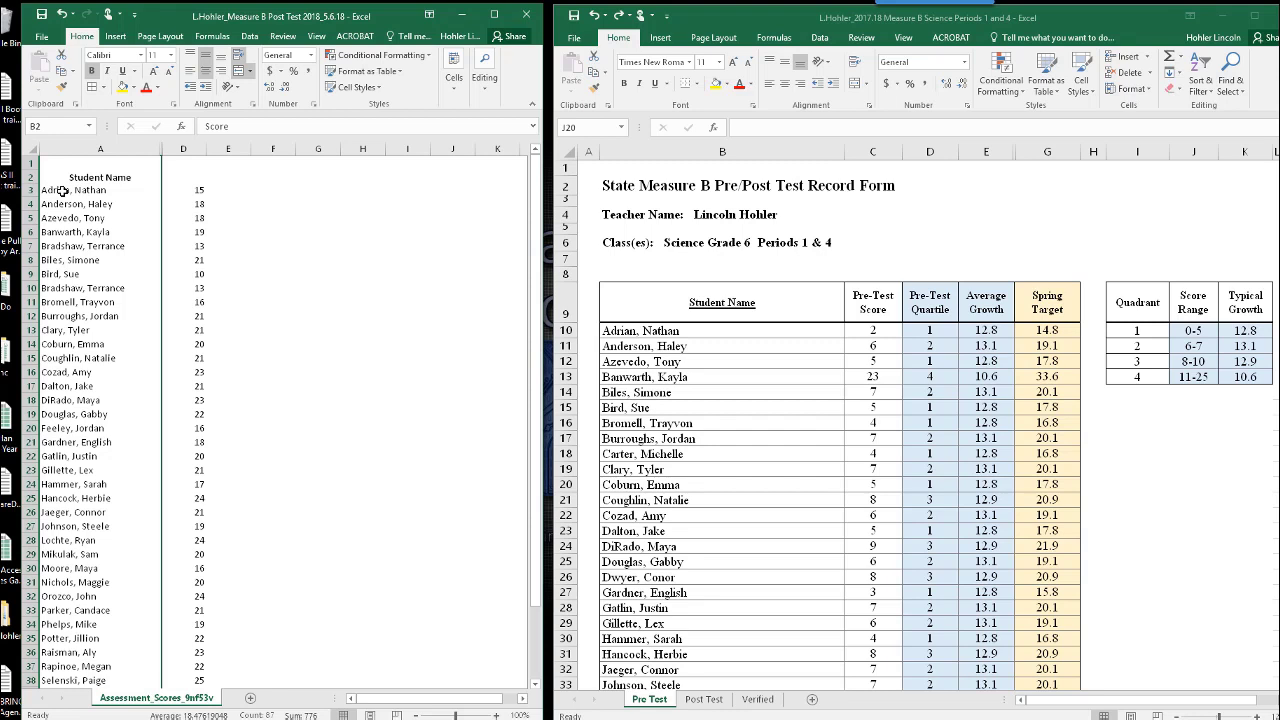
# Apply All Borders to the names and scores from A3 through column D
pyautogui.click(62, 190)
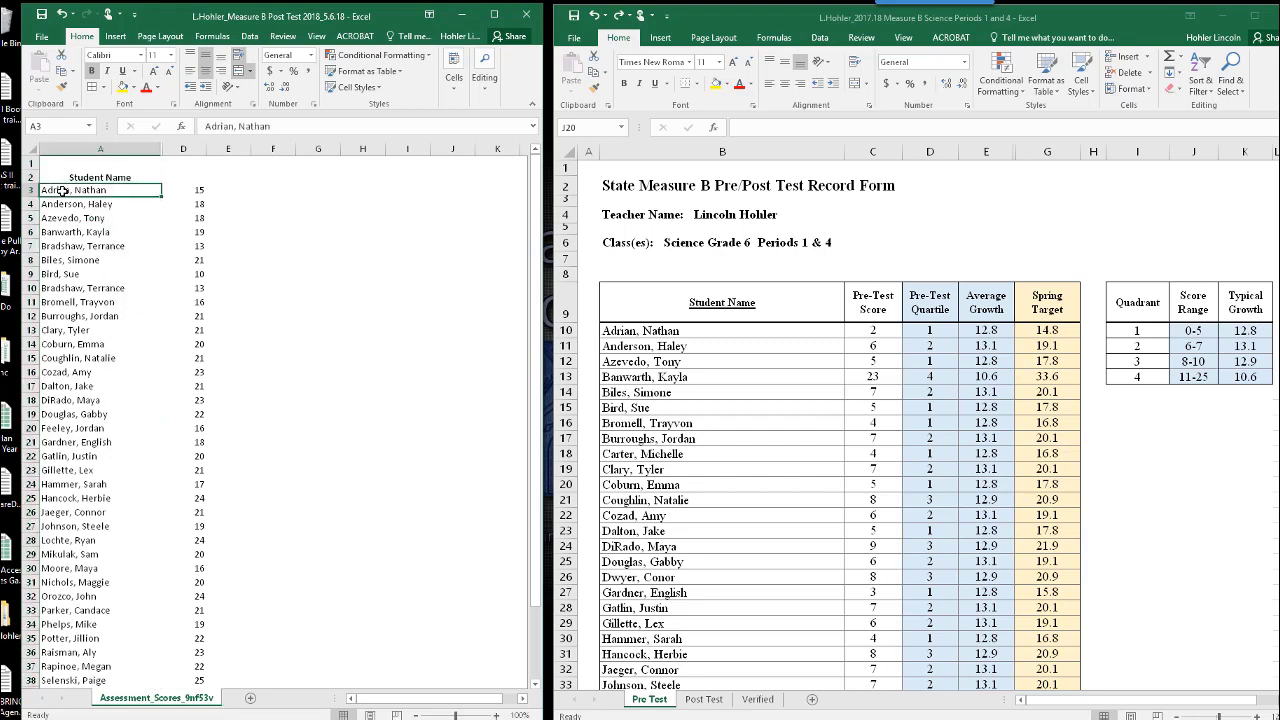
pyautogui.moveTo(62, 190); pyautogui.dragTo(194, 702)
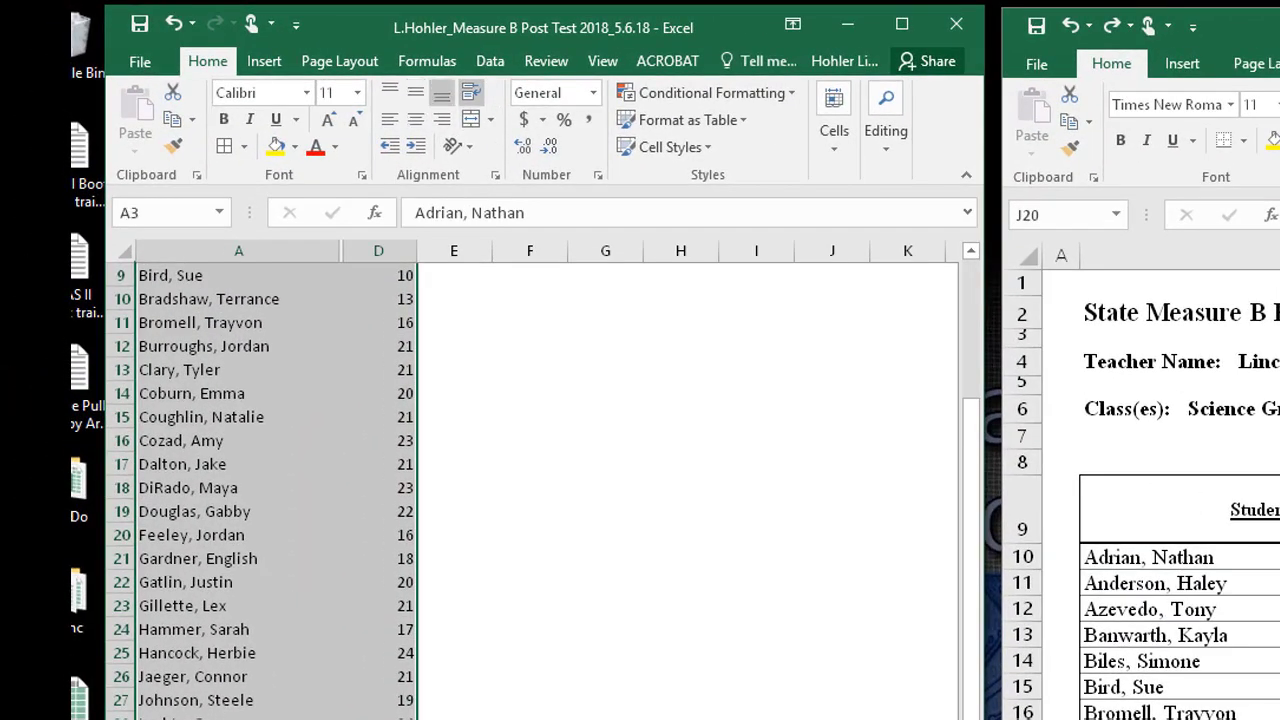
pyautogui.click(245, 148)
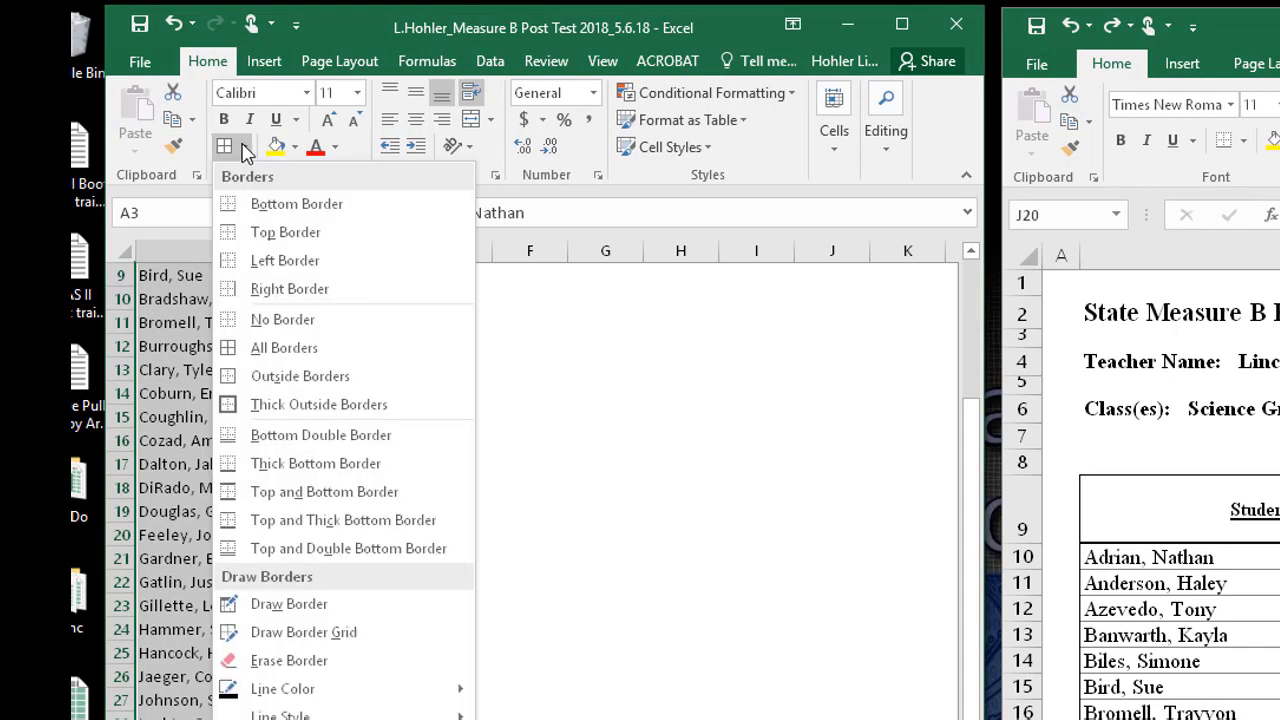
pyautogui.click(300, 354)
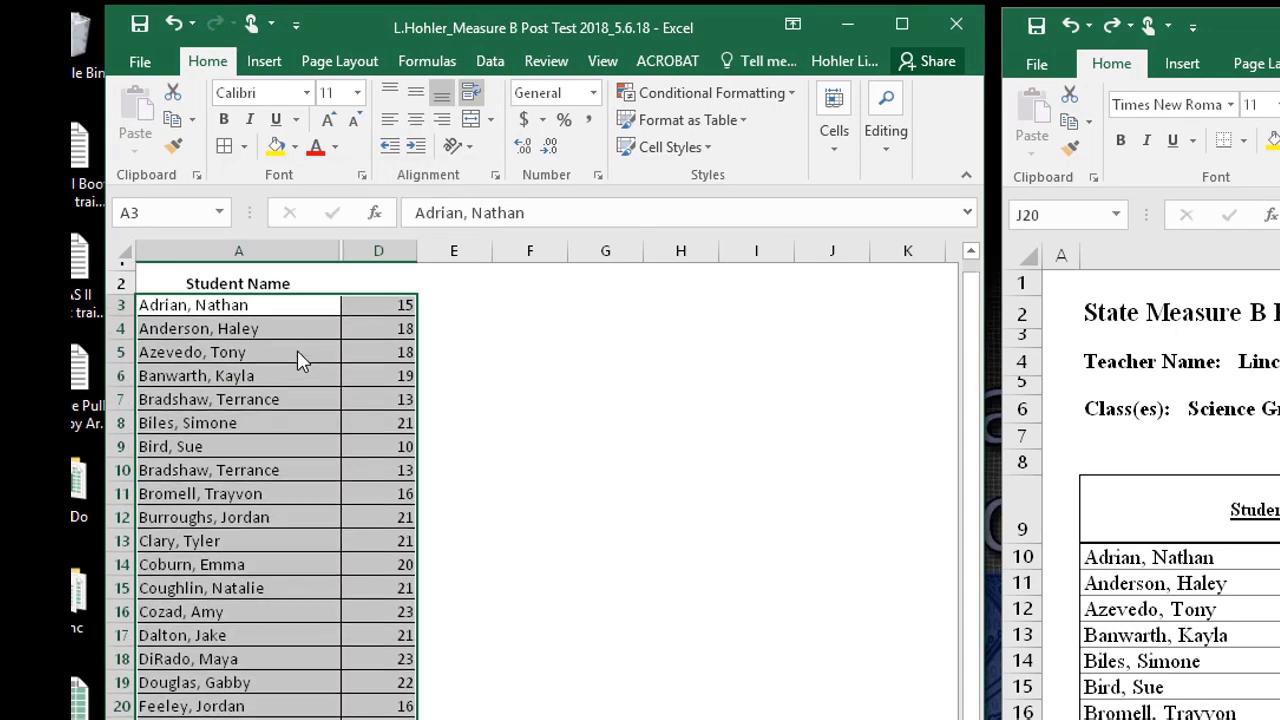
pyautogui.click(531, 336)
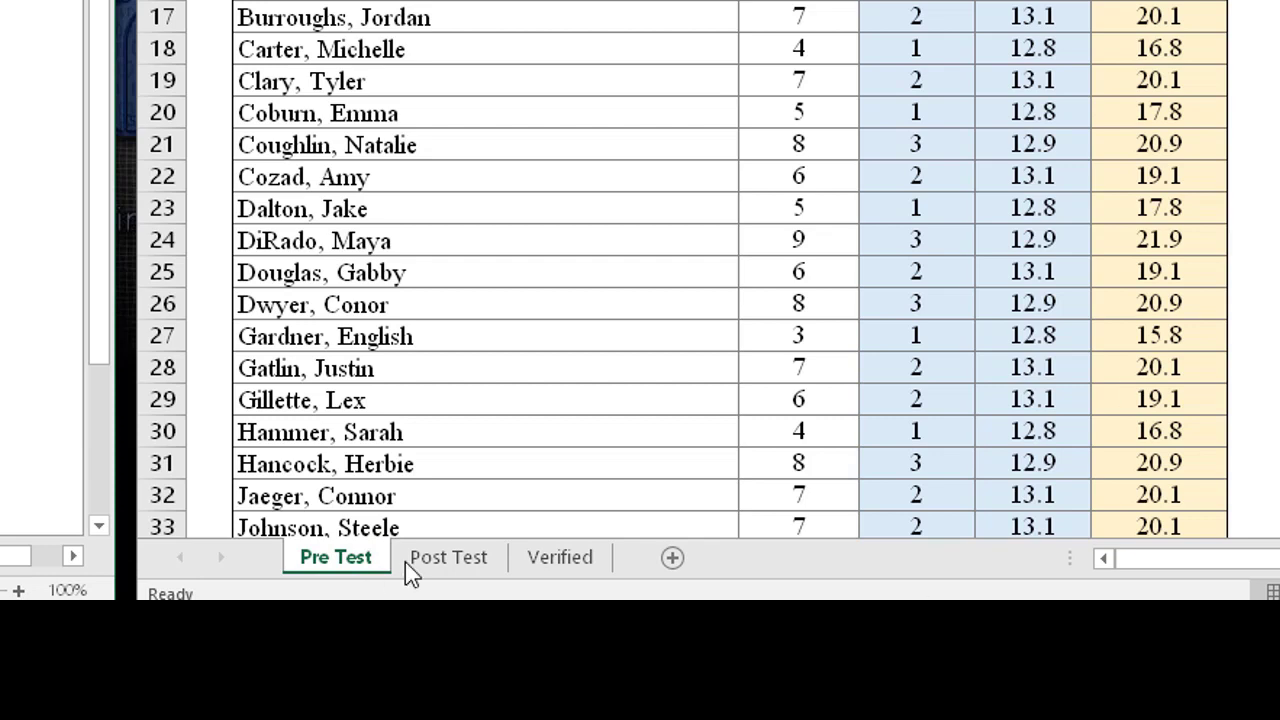
# Look over the record form's Post Test sheet, then move to the Verified sheet
pyautogui.click(470, 570)
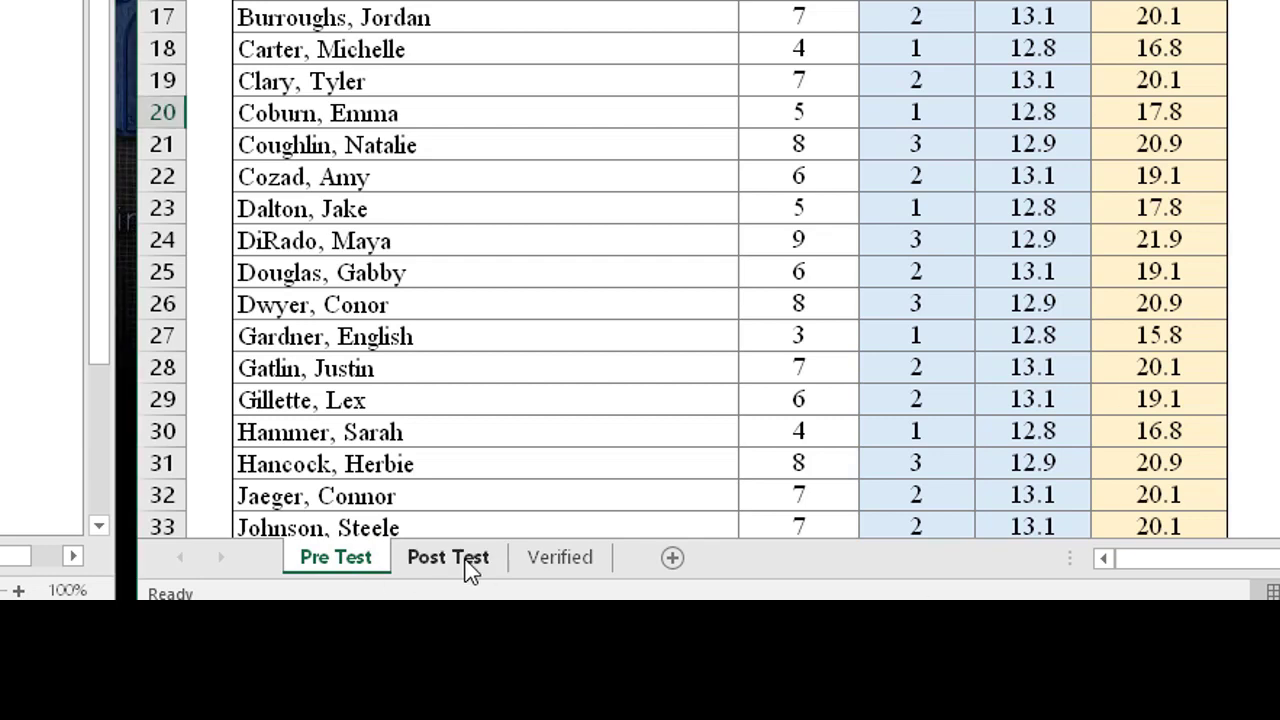
pyautogui.click(470, 570)
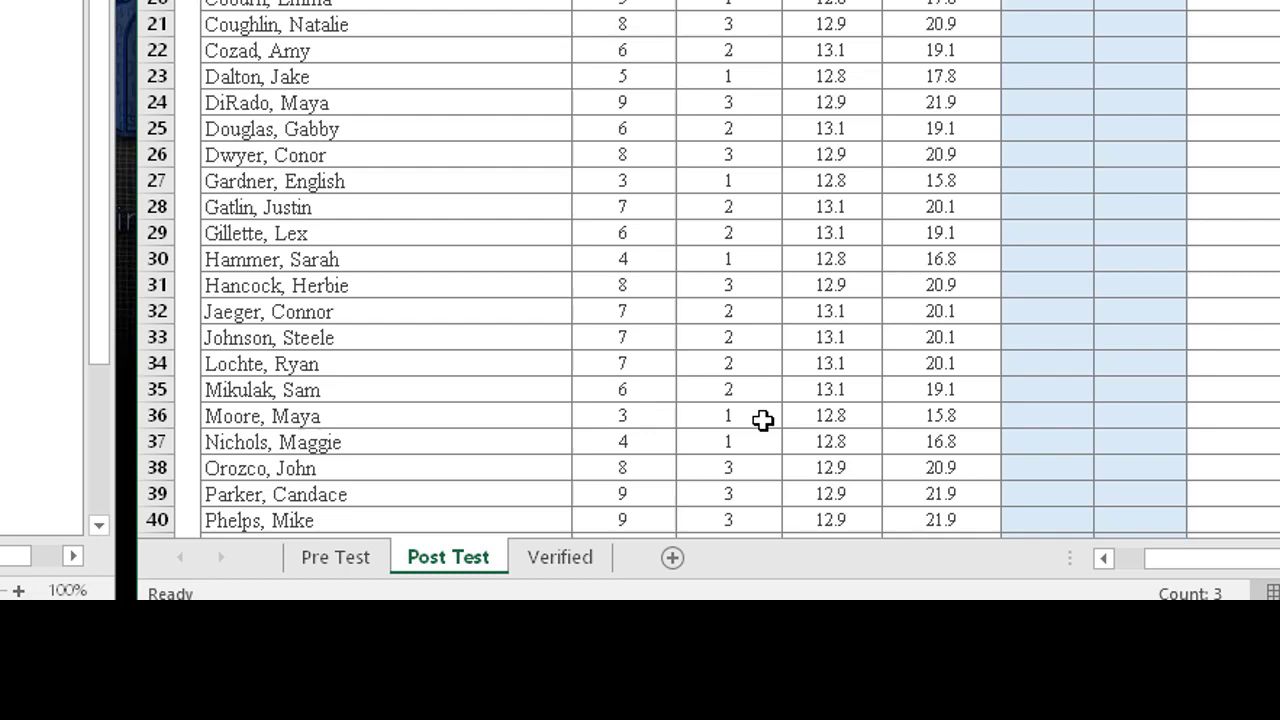
pyautogui.click(578, 558)
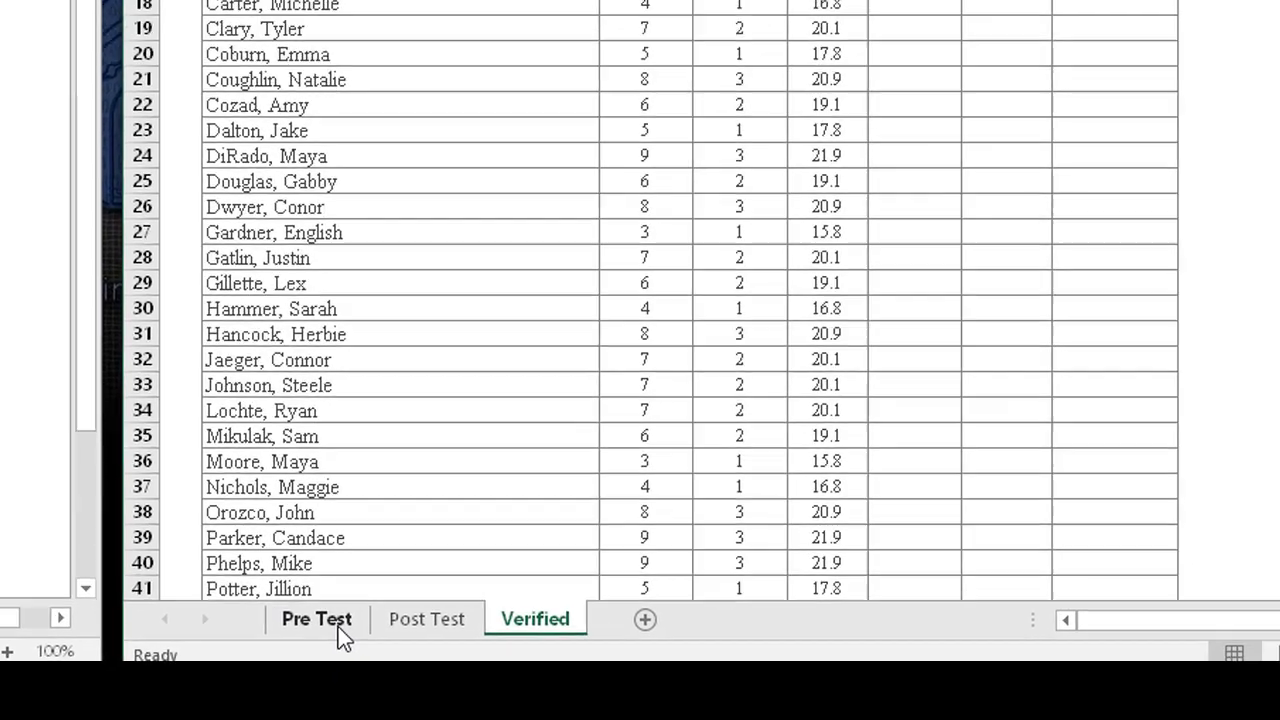
# Copy the Pre Test quadrant growth table I9:K13 and select P9 on Post Test
pyautogui.click(357, 564)
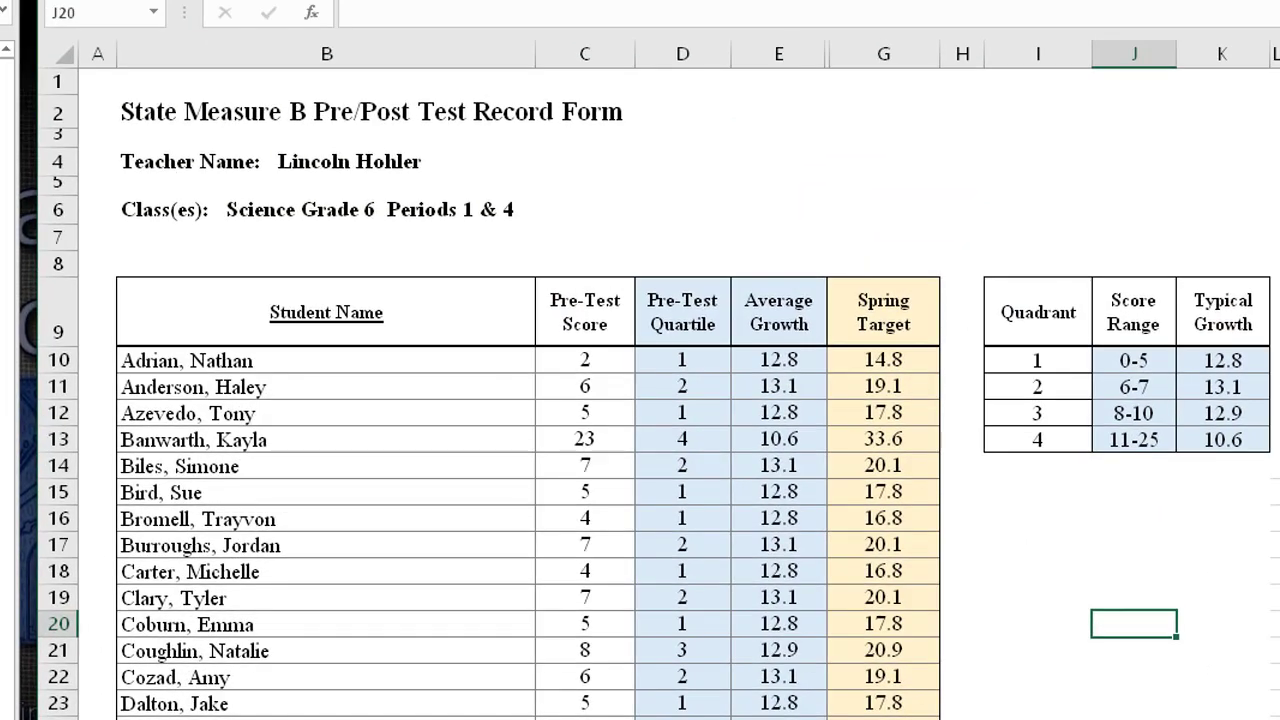
pyautogui.click(1008, 300)
pyautogui.moveTo(1010, 298); pyautogui.dragTo(1203, 445)
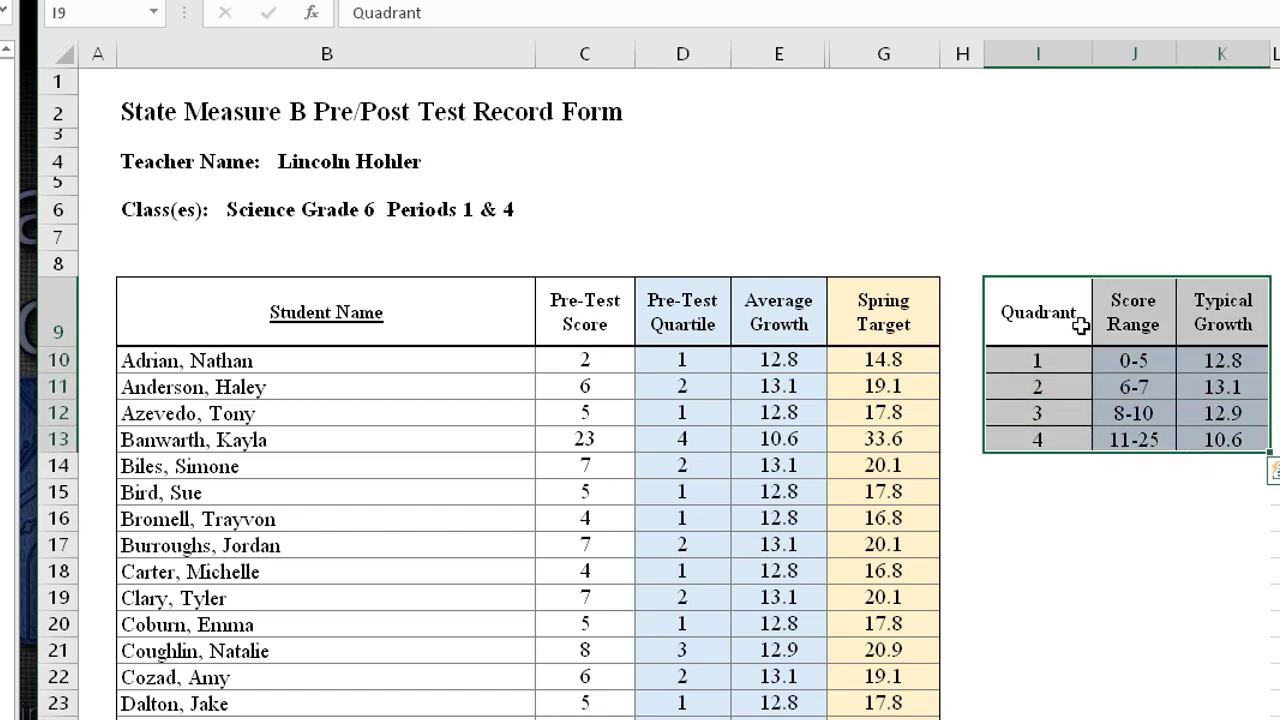
pyautogui.click(1026, 294)
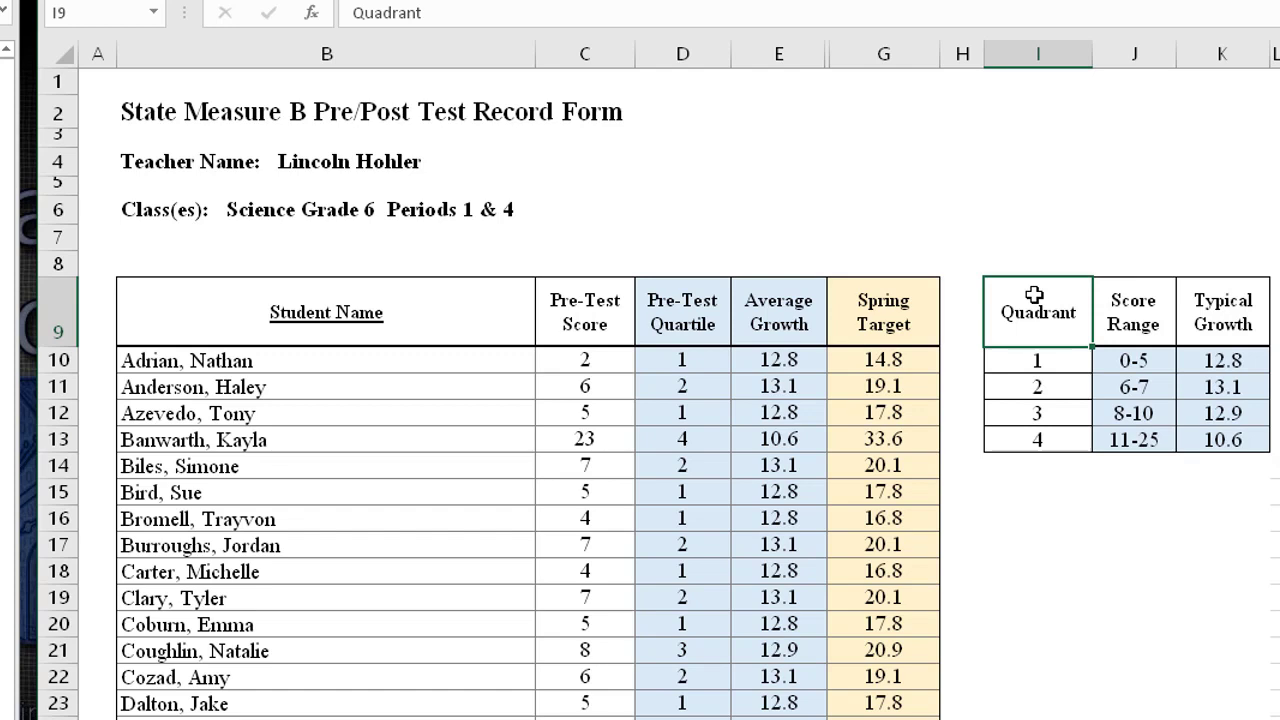
pyautogui.moveTo(1034, 295); pyautogui.dragTo(1189, 438)
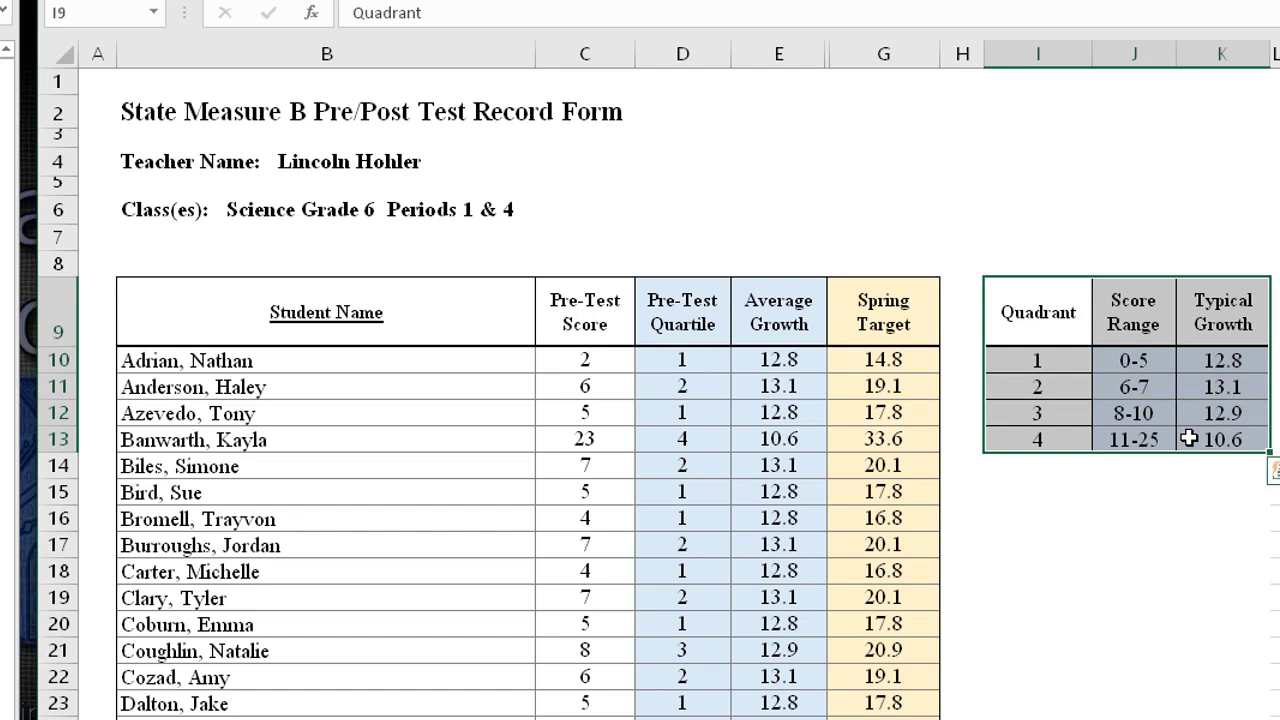
pyautogui.rightClick(1184, 416)
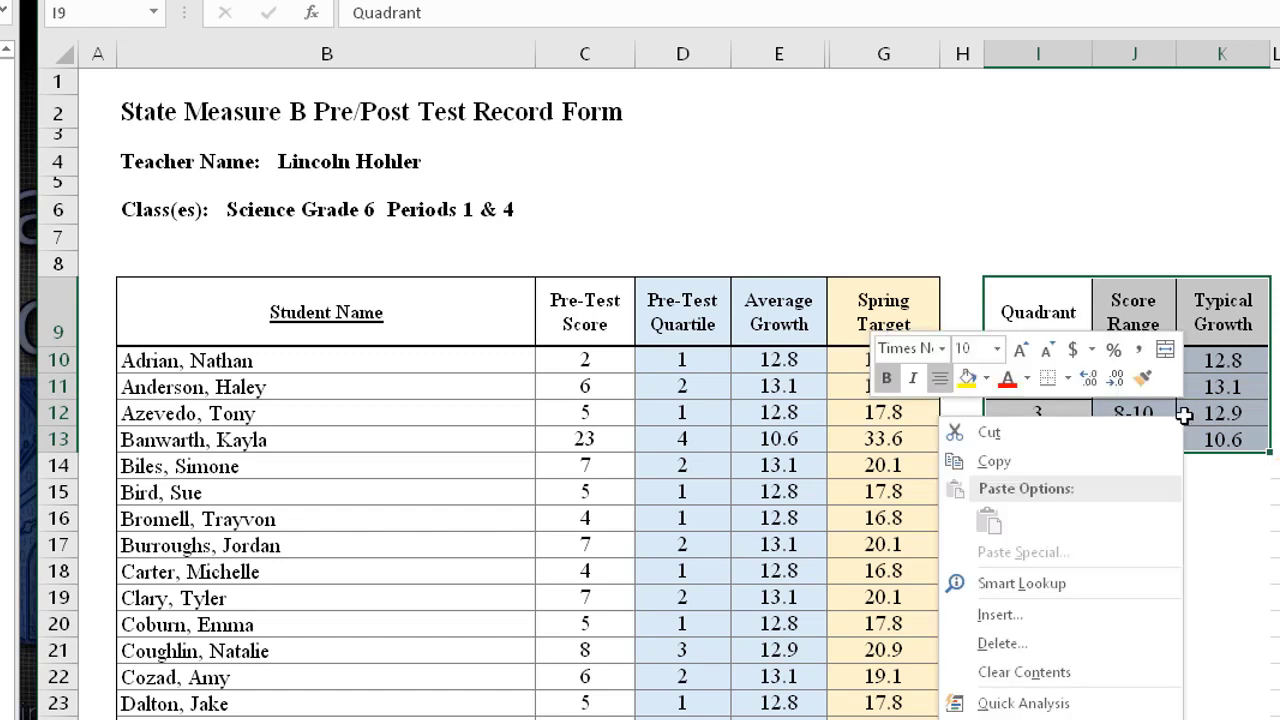
pyautogui.click(1099, 465)
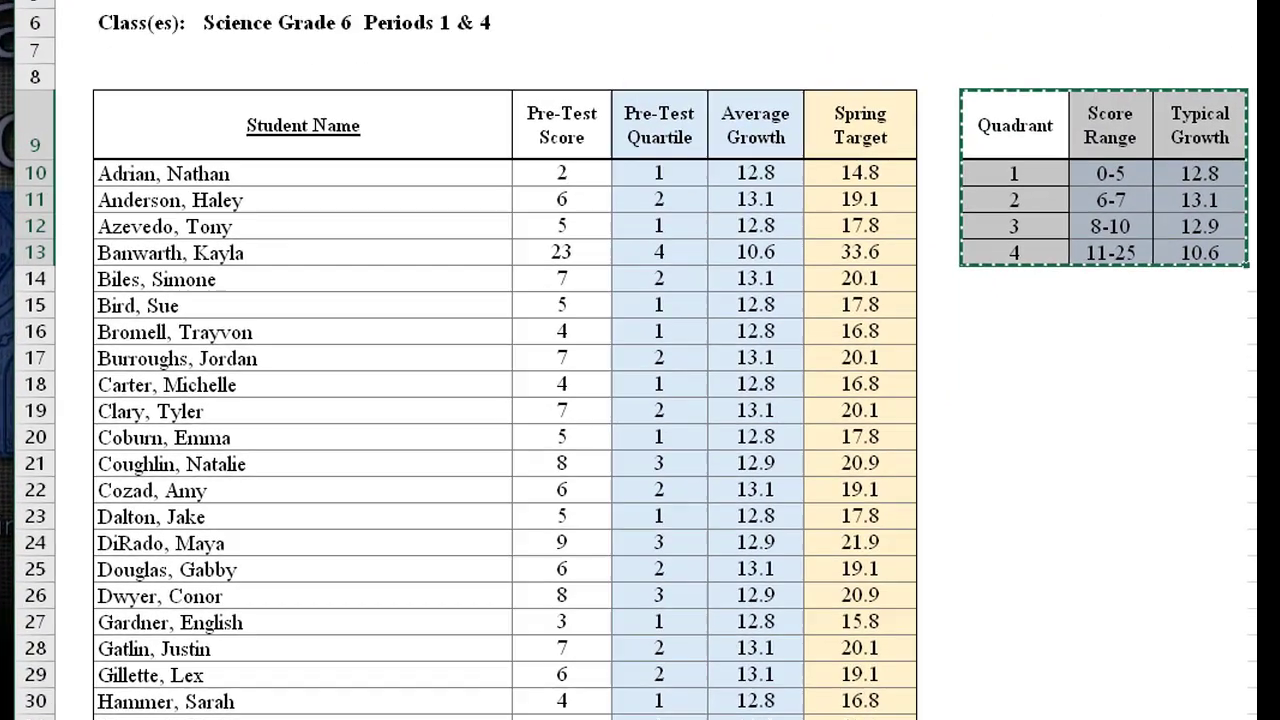
pyautogui.click(341, 660)
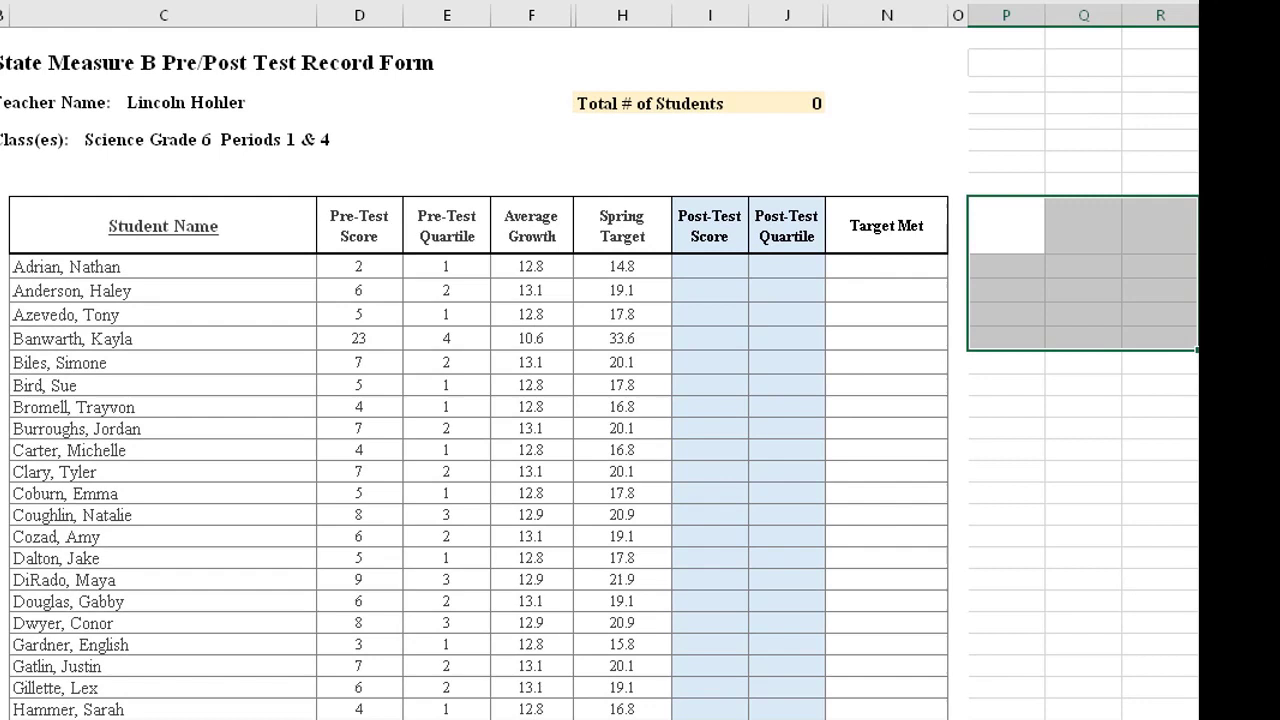
pyautogui.click(1016, 227)
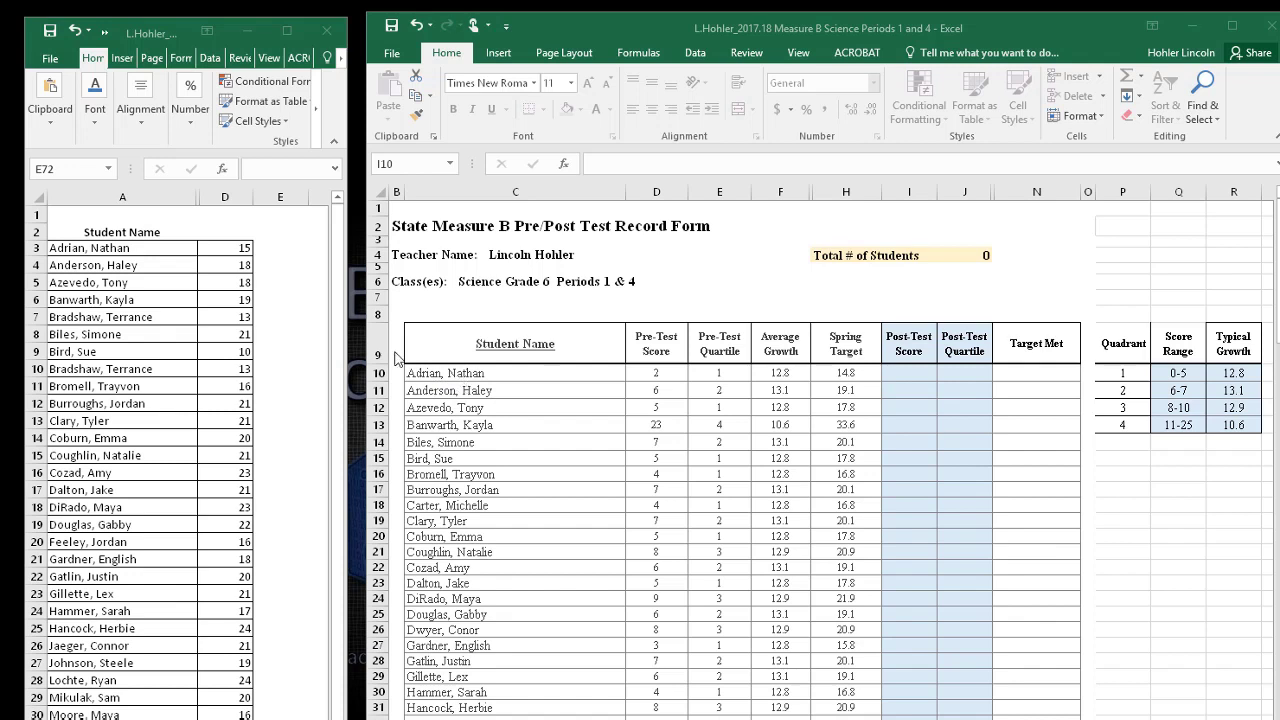
# Enter post-test scores 1 and 18, each with quartile 4, for the next two students
pyautogui.click(910, 380)
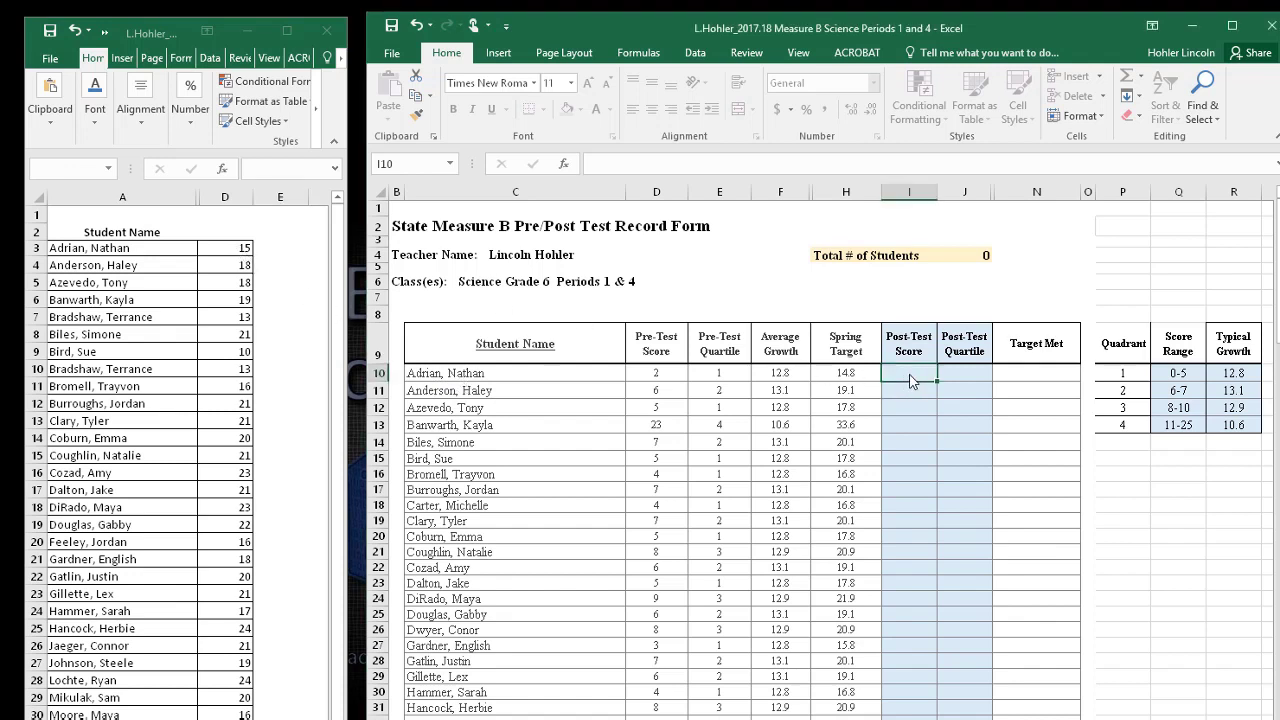
pyautogui.write('15')
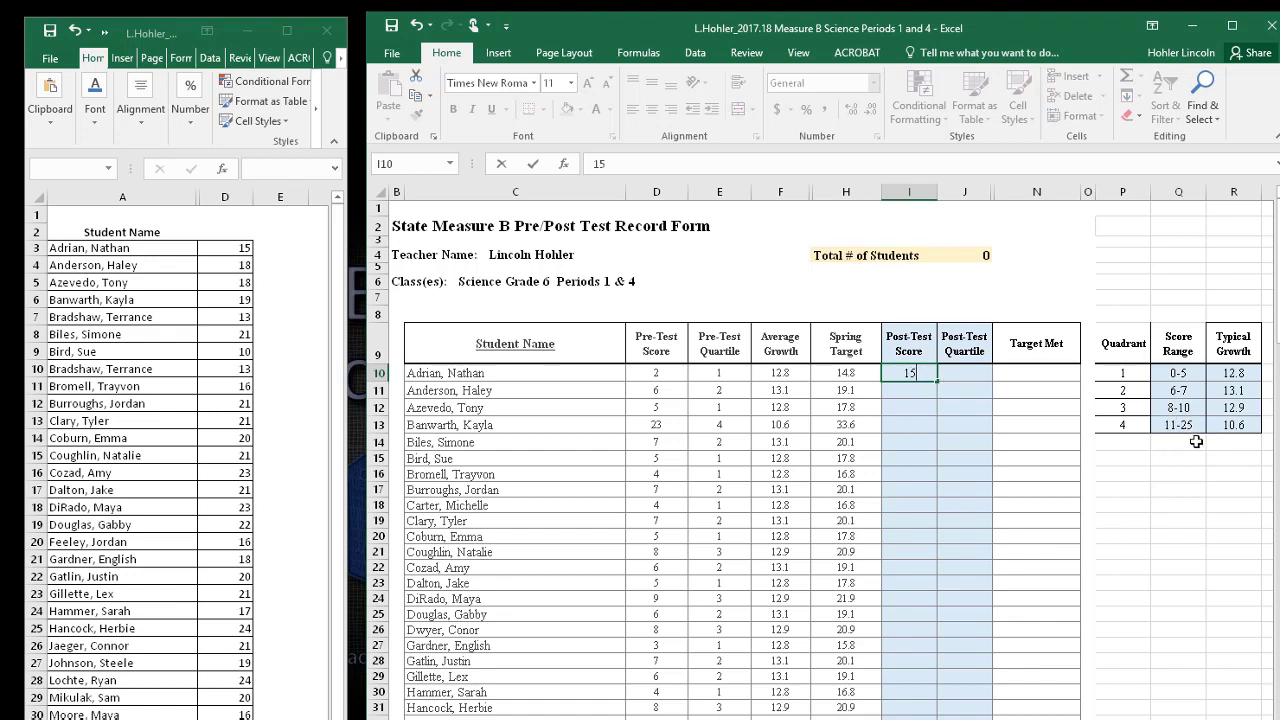
pyautogui.click(963, 374)
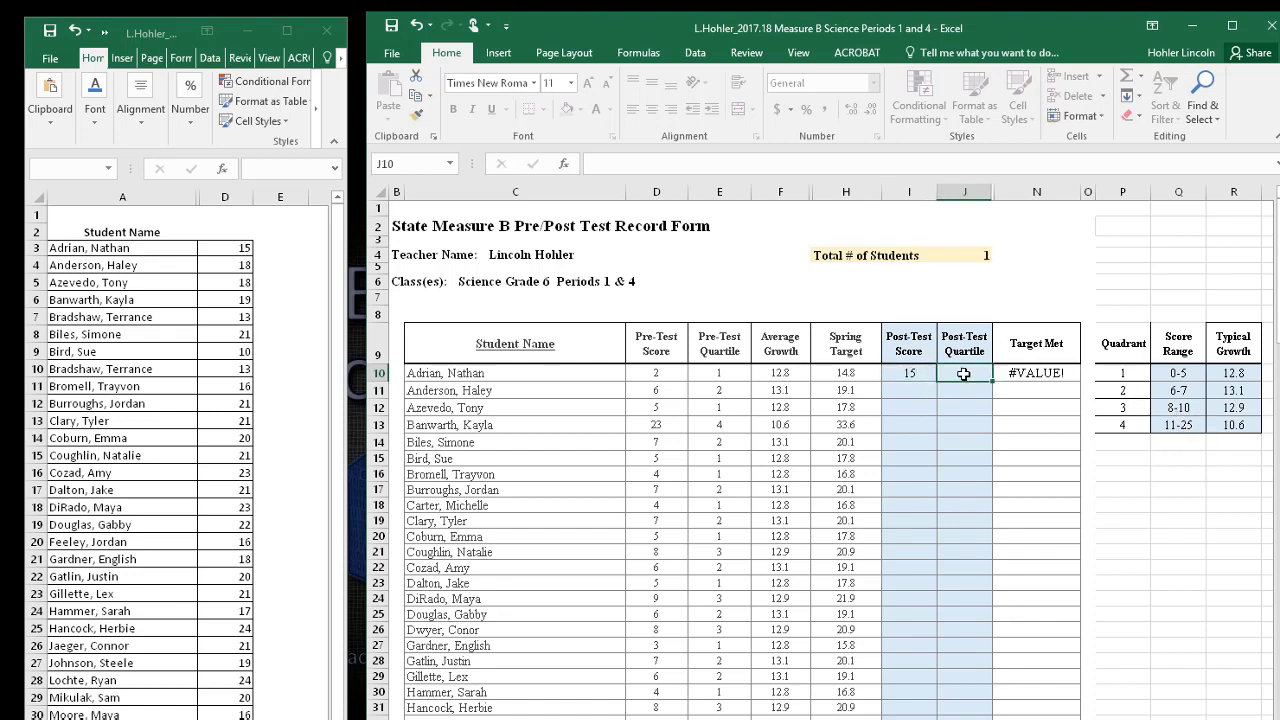
pyautogui.write('4')
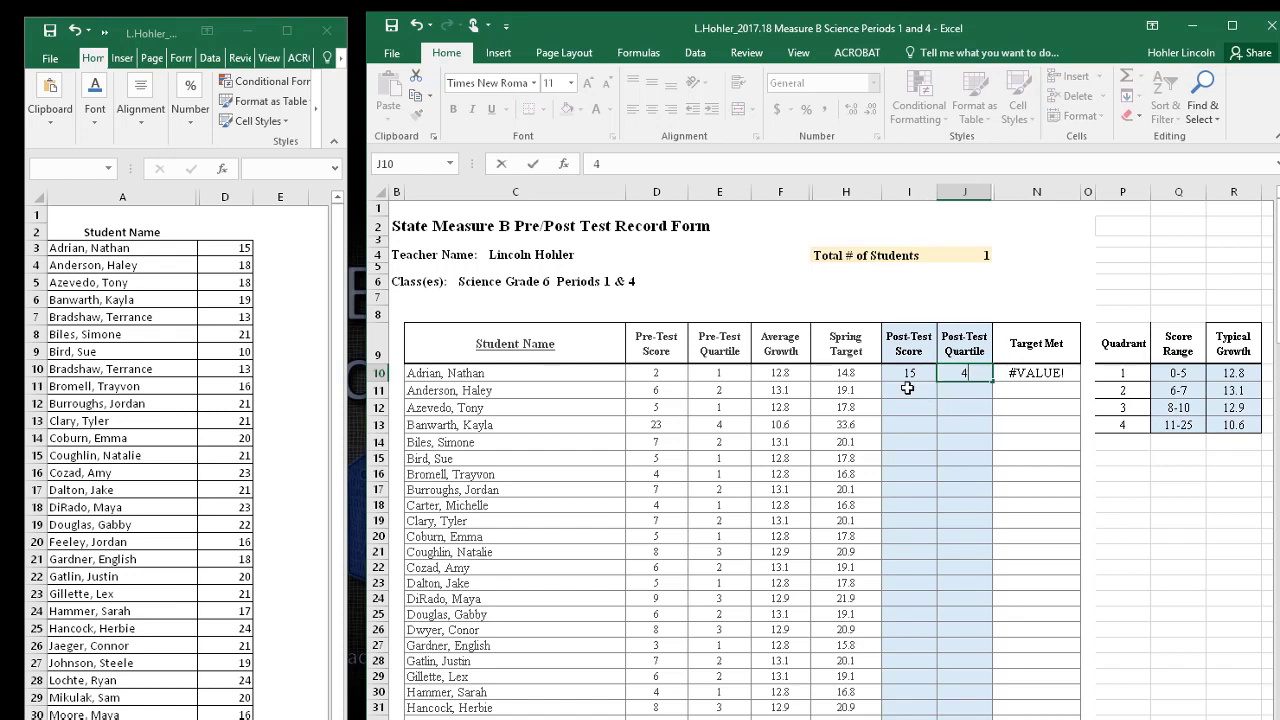
pyautogui.click(909, 392)
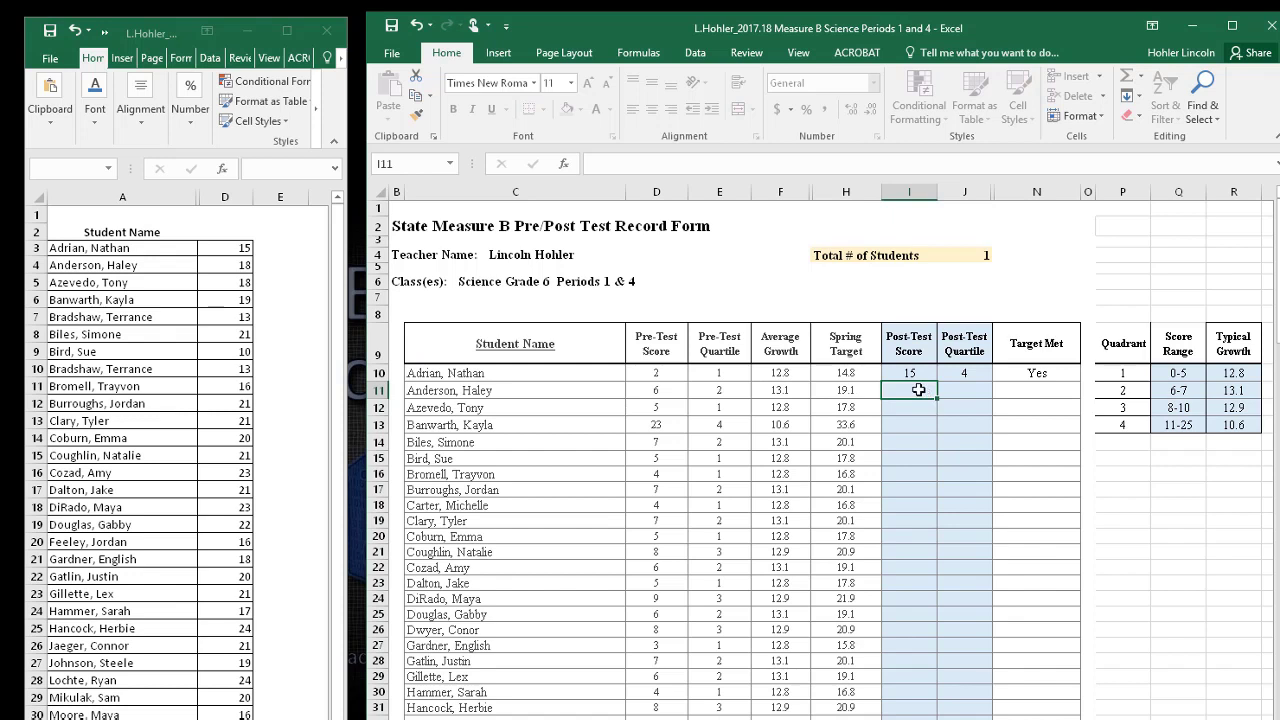
pyautogui.write('18')
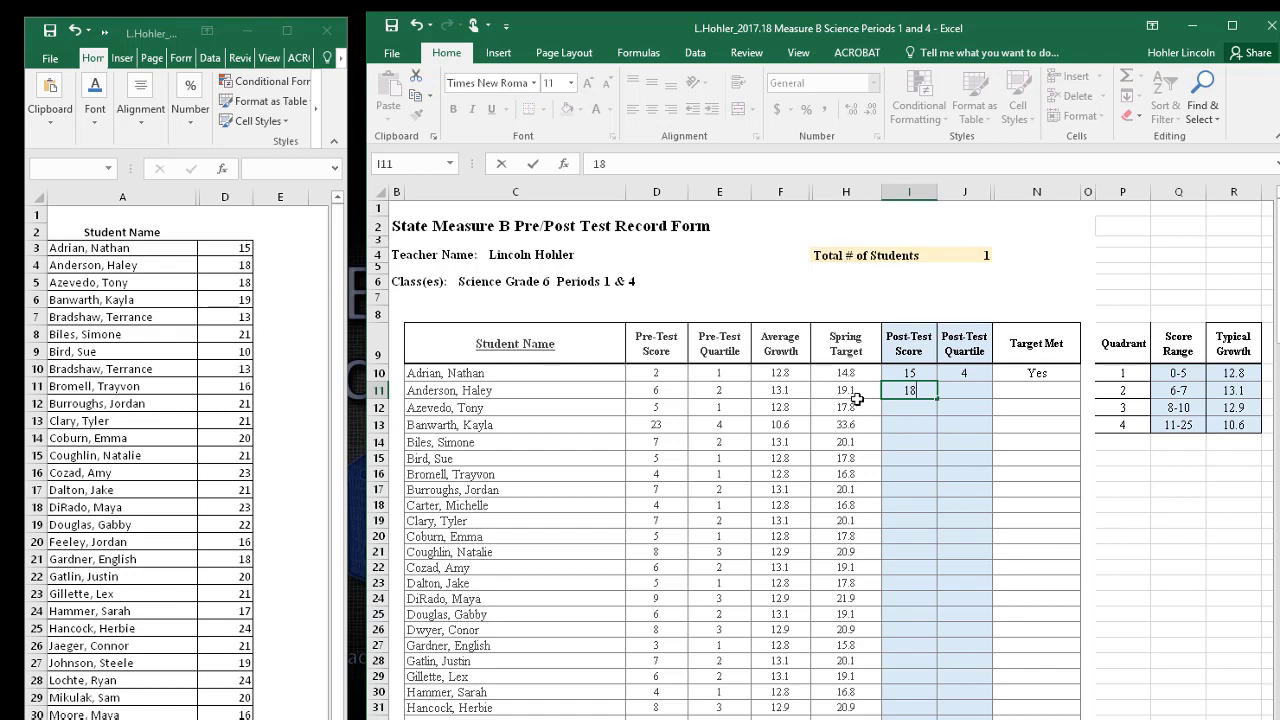
pyautogui.click(975, 390)
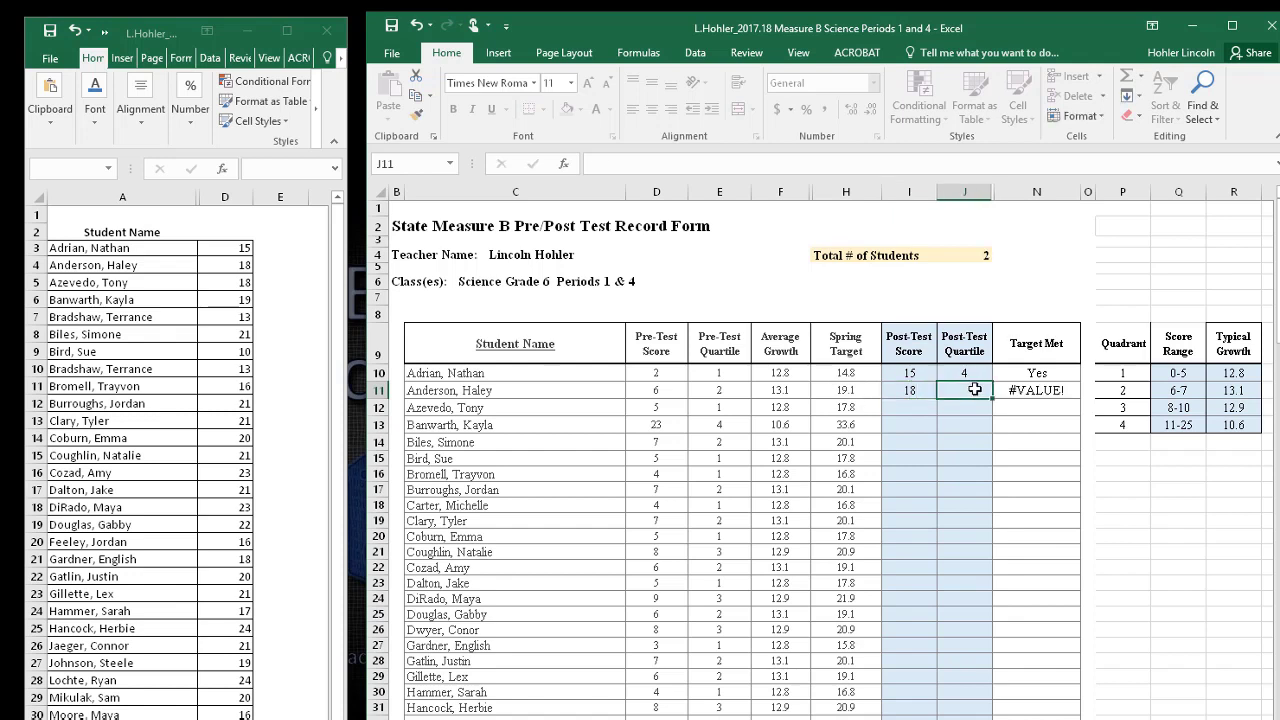
pyautogui.write('4')
pyautogui.click(1115, 470)
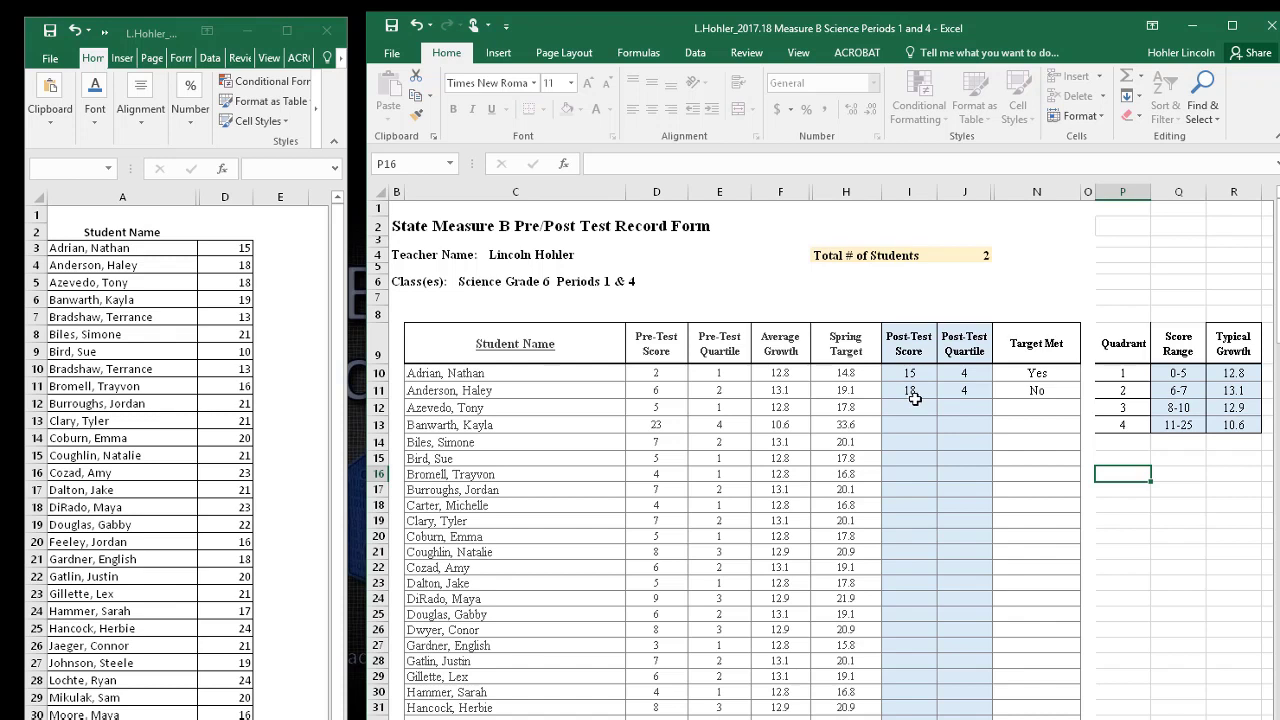
# Enter post-test score 18 with quartile 4 for the following student, then another score of 18
pyautogui.click(914, 401)
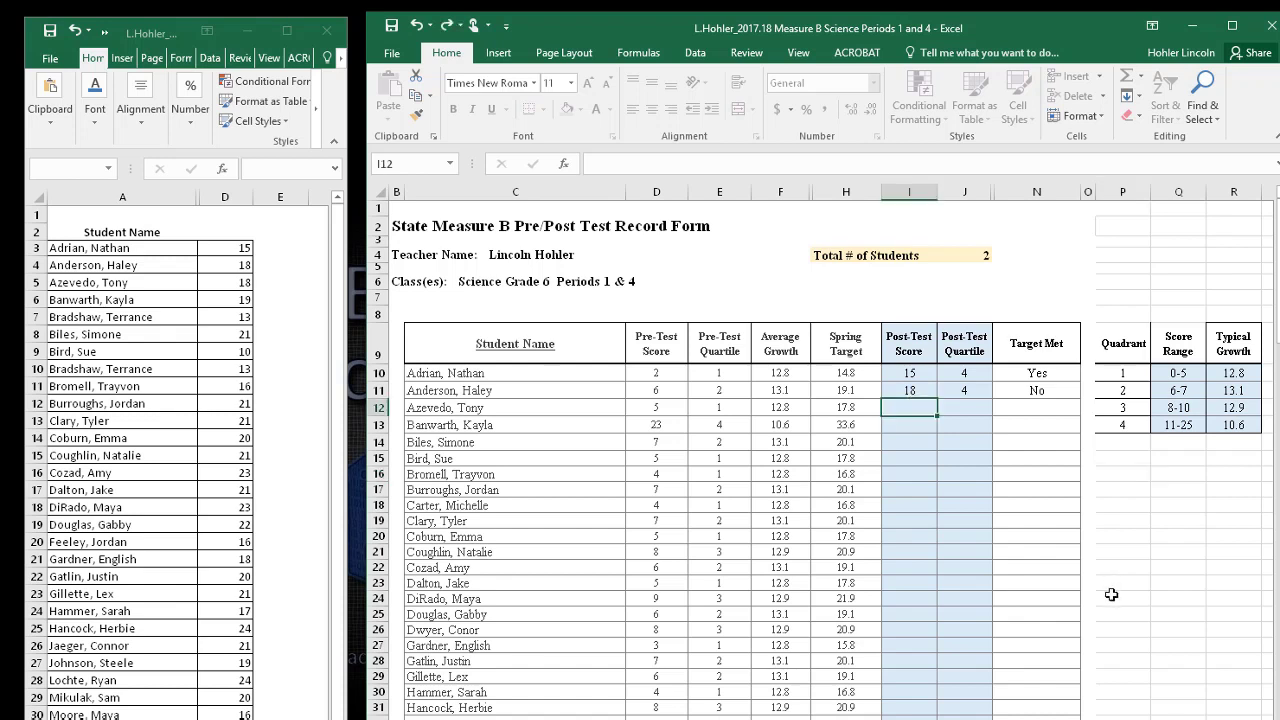
pyautogui.write('1')
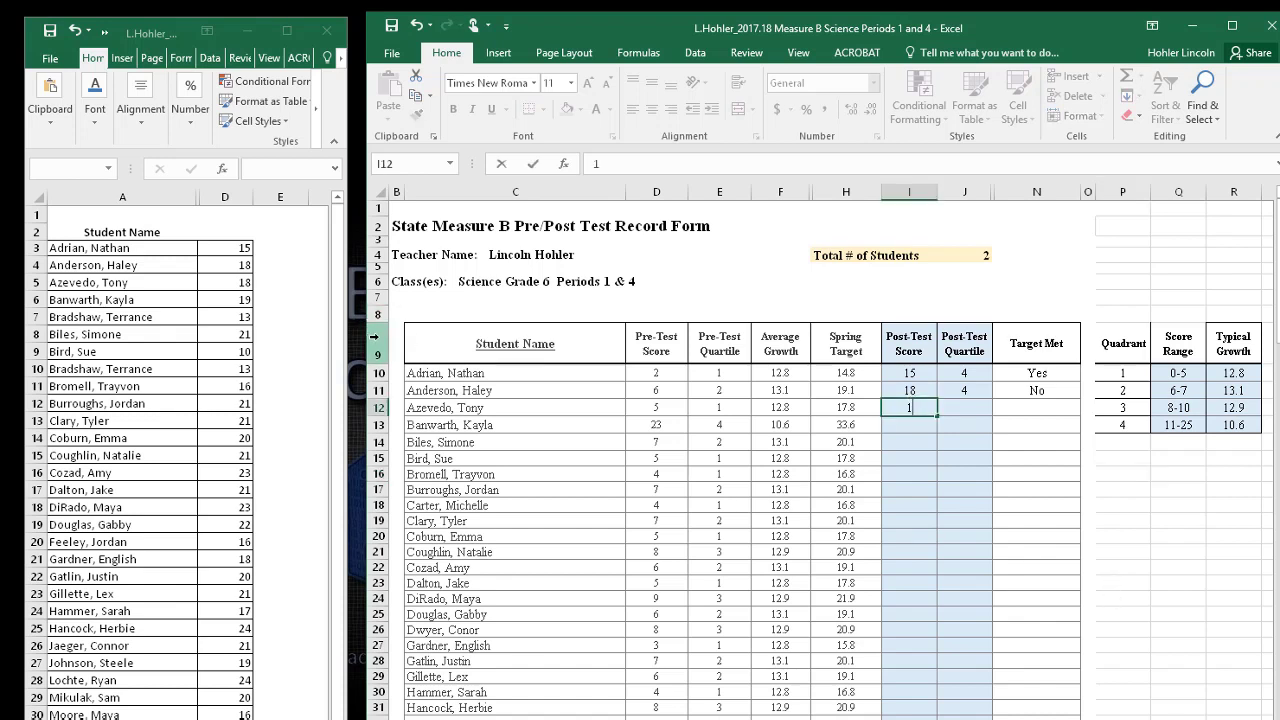
pyautogui.write('8')
pyautogui.click(965, 409)
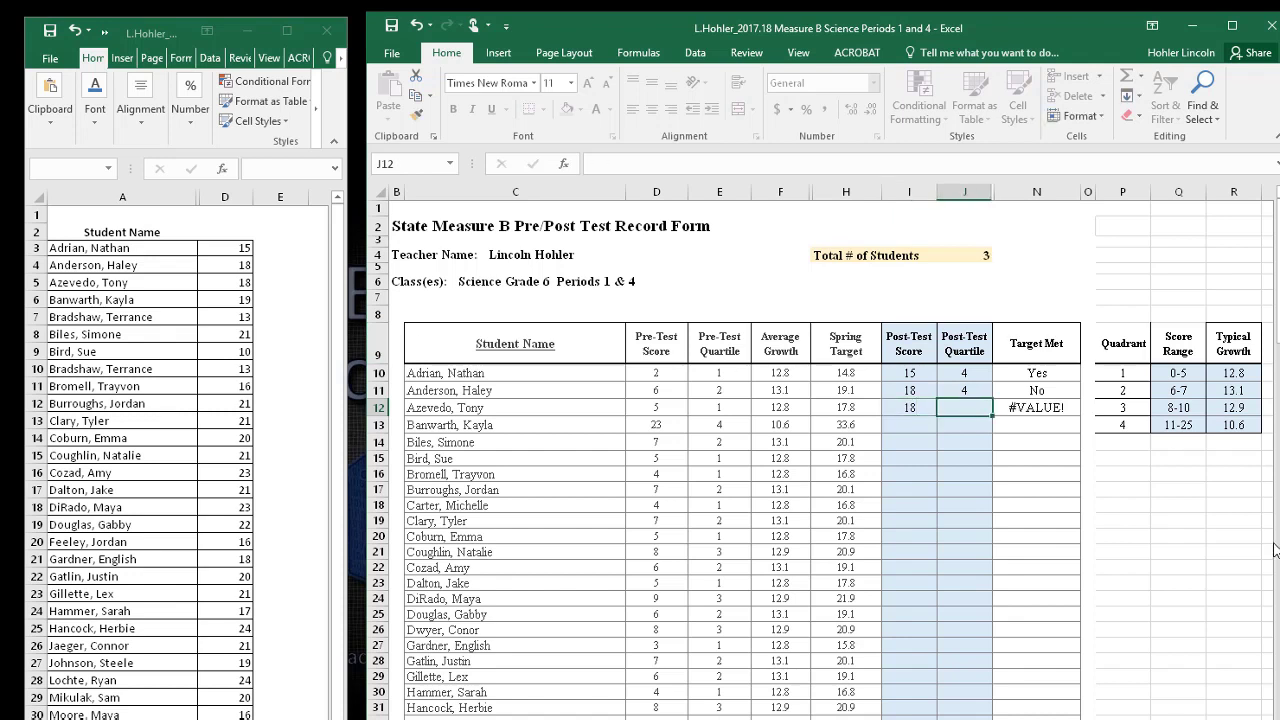
pyautogui.write('4')
pyautogui.click(1160, 502)
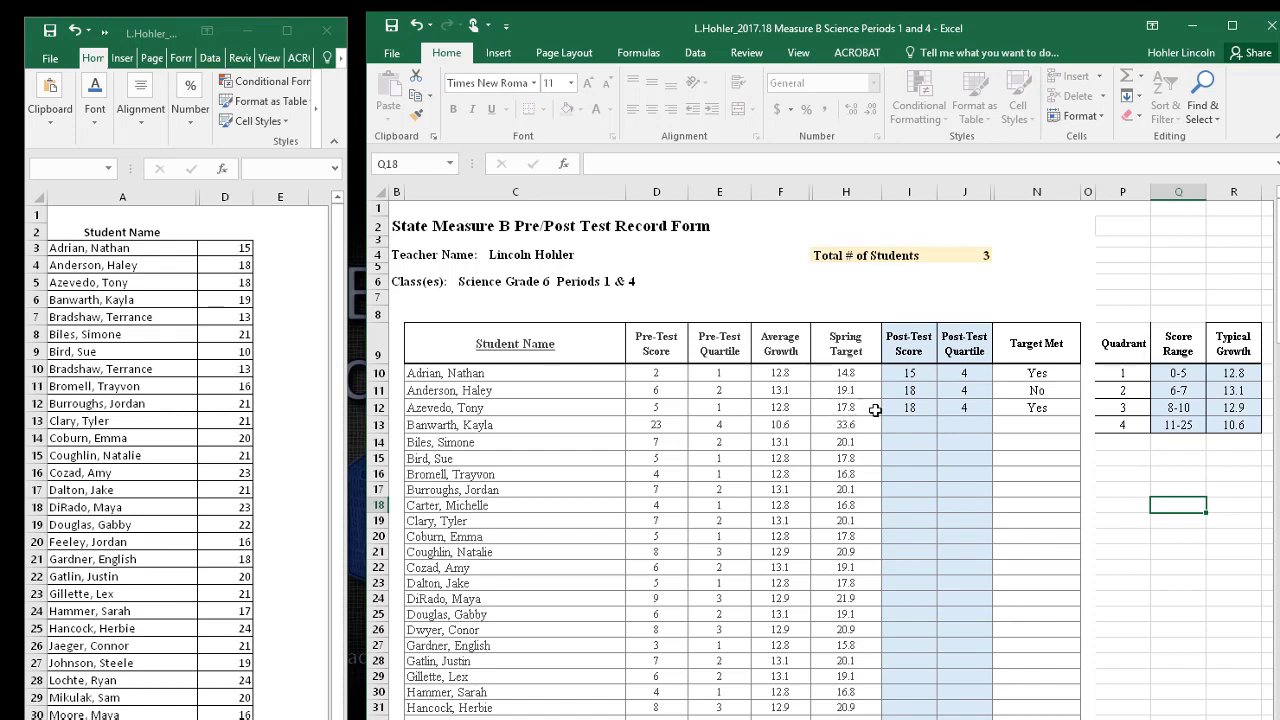
pyautogui.click(910, 407)
pyautogui.write('18')
pyautogui.press('Return')
# Give the fourth student post-test score 19 and quartile 4 so Target Met turns to Yes
pyautogui.click(910, 427)
pyautogui.write('19')
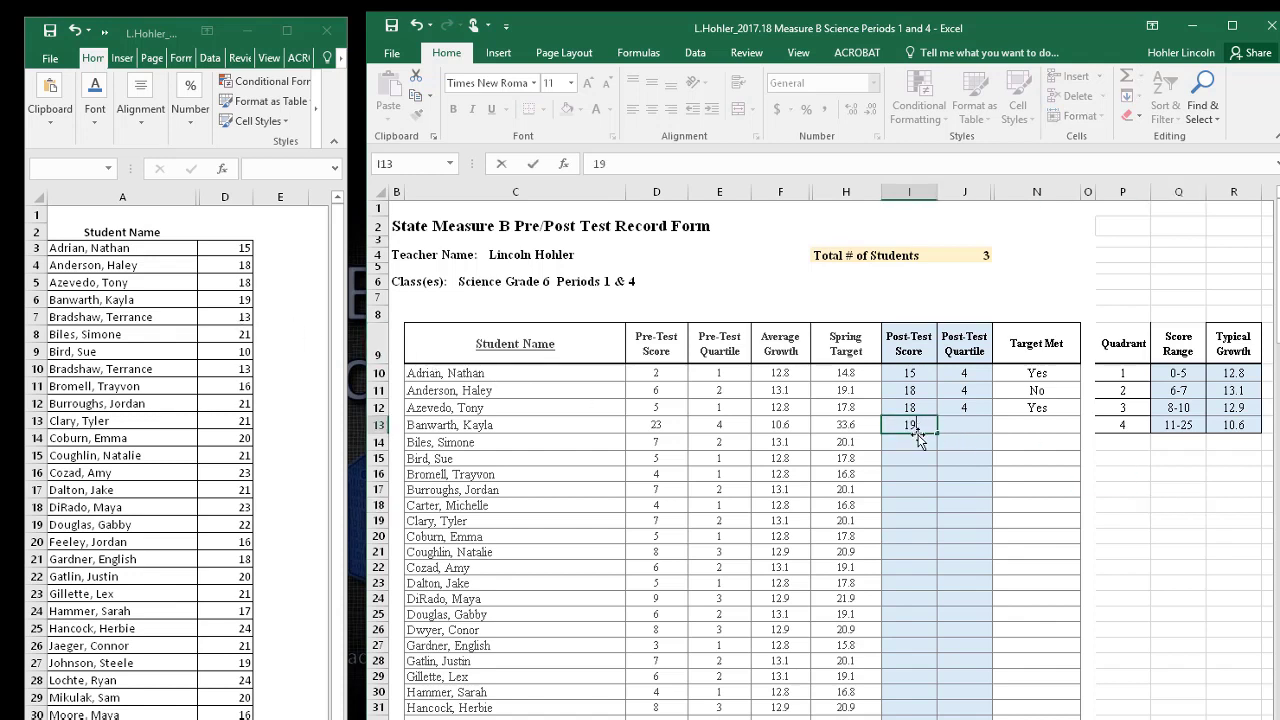
pyautogui.click(972, 427)
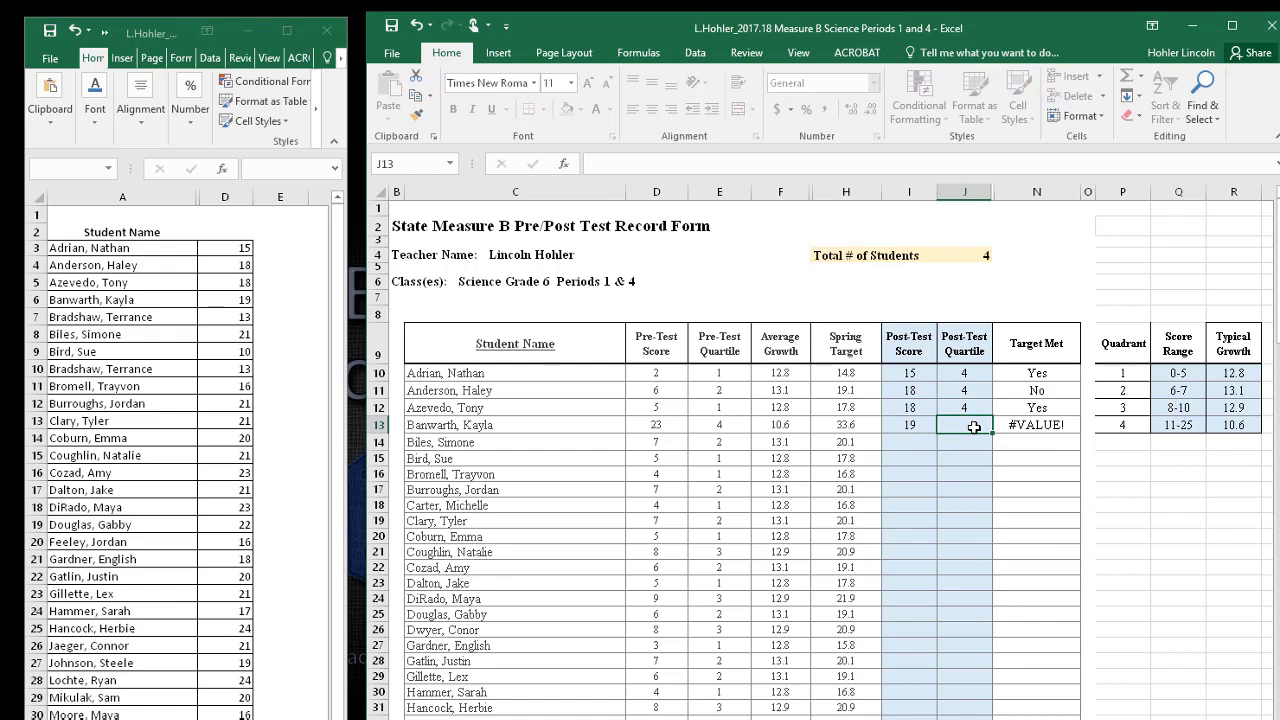
pyautogui.write('4')
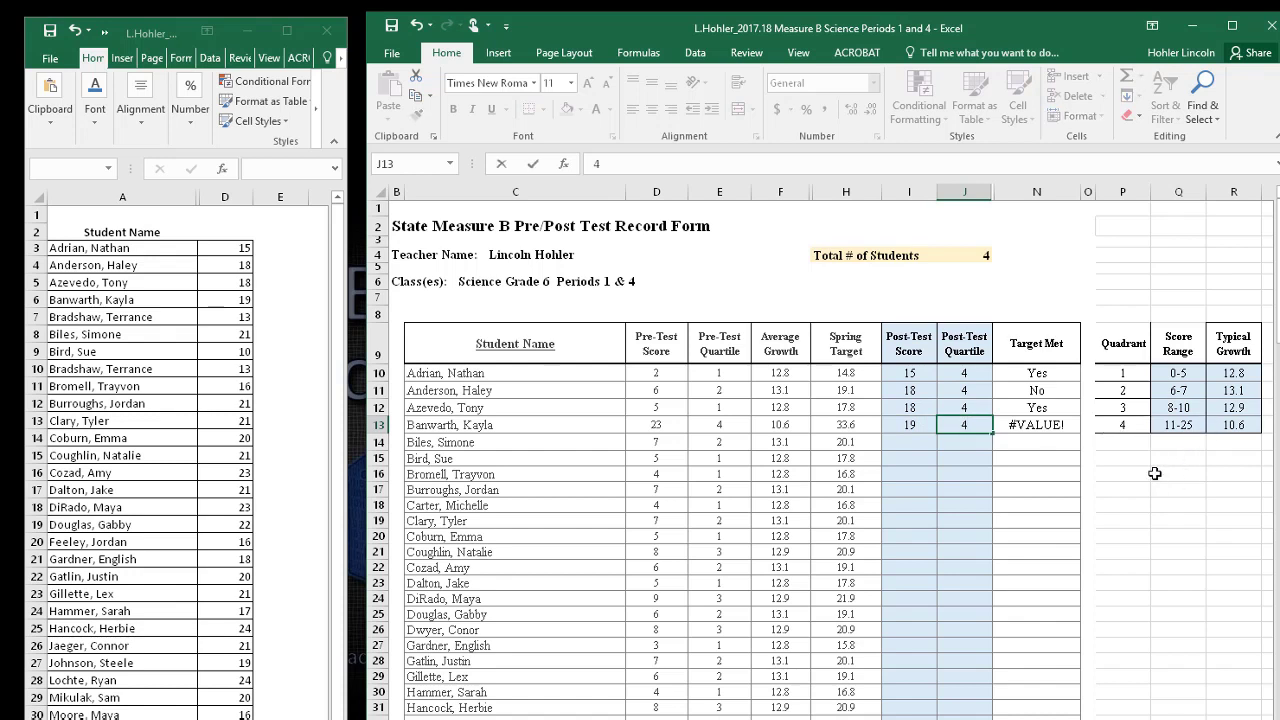
pyautogui.click(1122, 472)
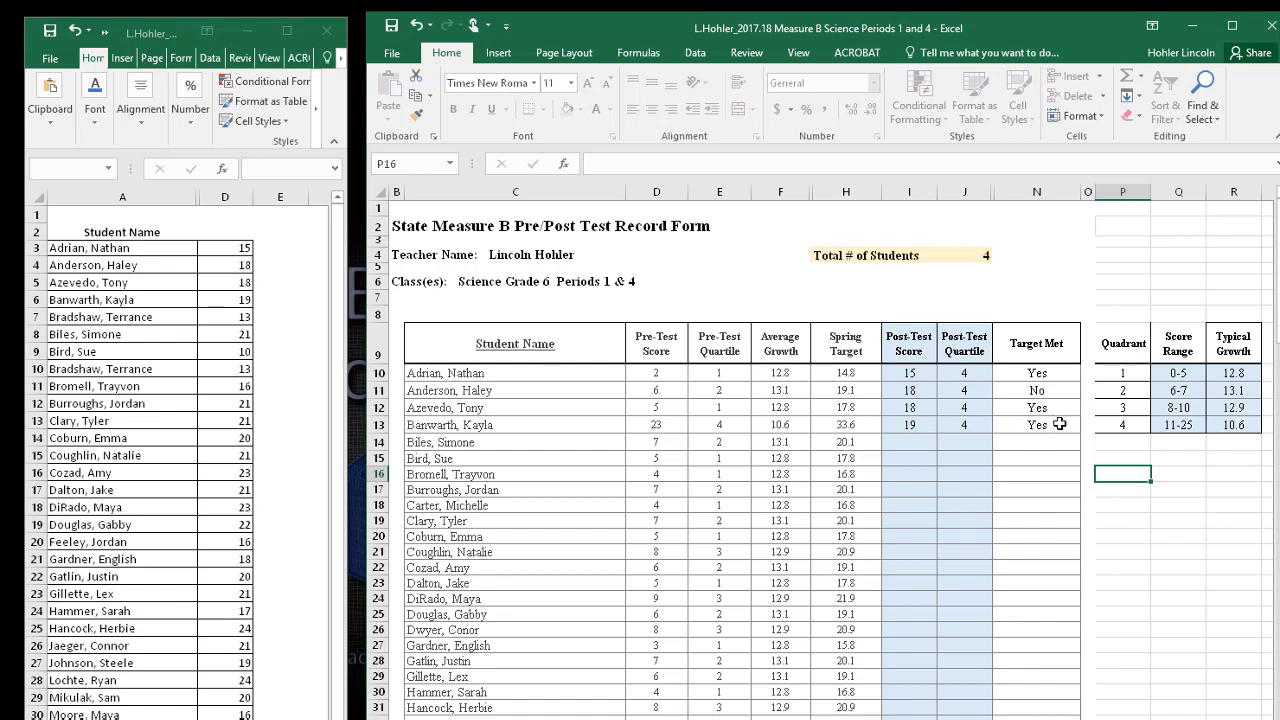
pyautogui.click(1112, 506)
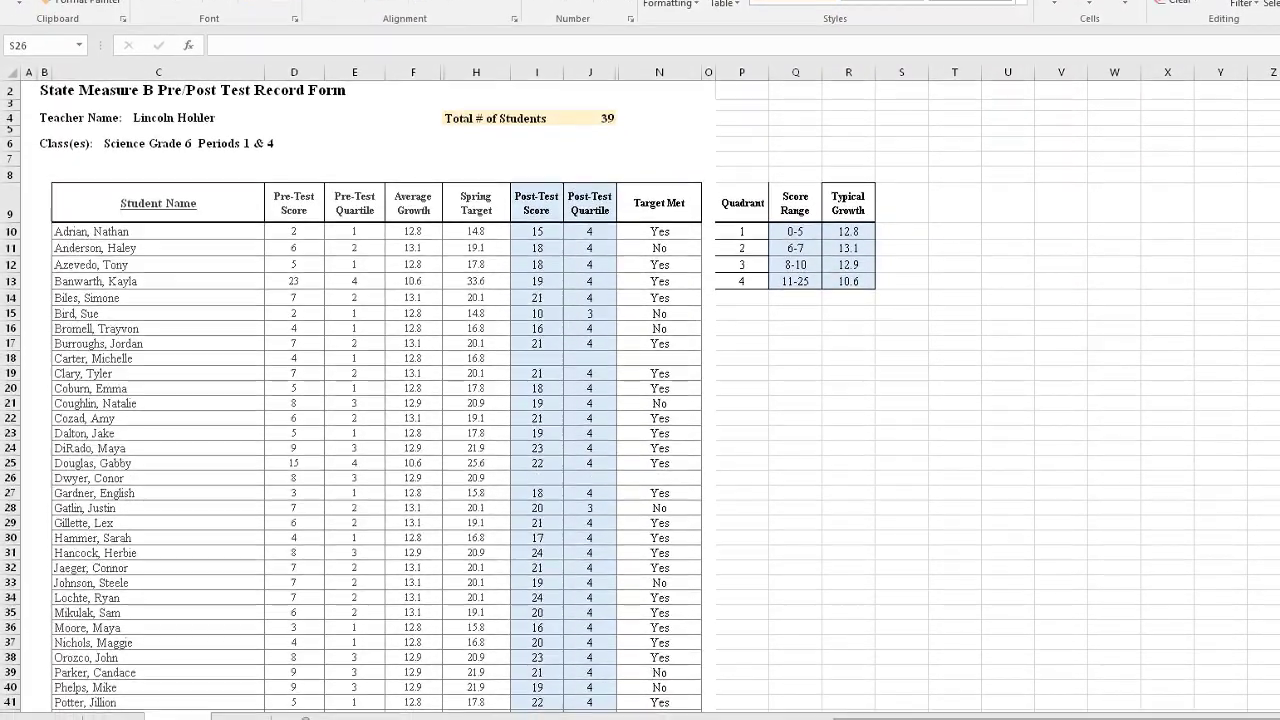
# Select the student names in column C to check the 39-student roster, then clear the selection
pyautogui.scroll(-2, 571, 281)
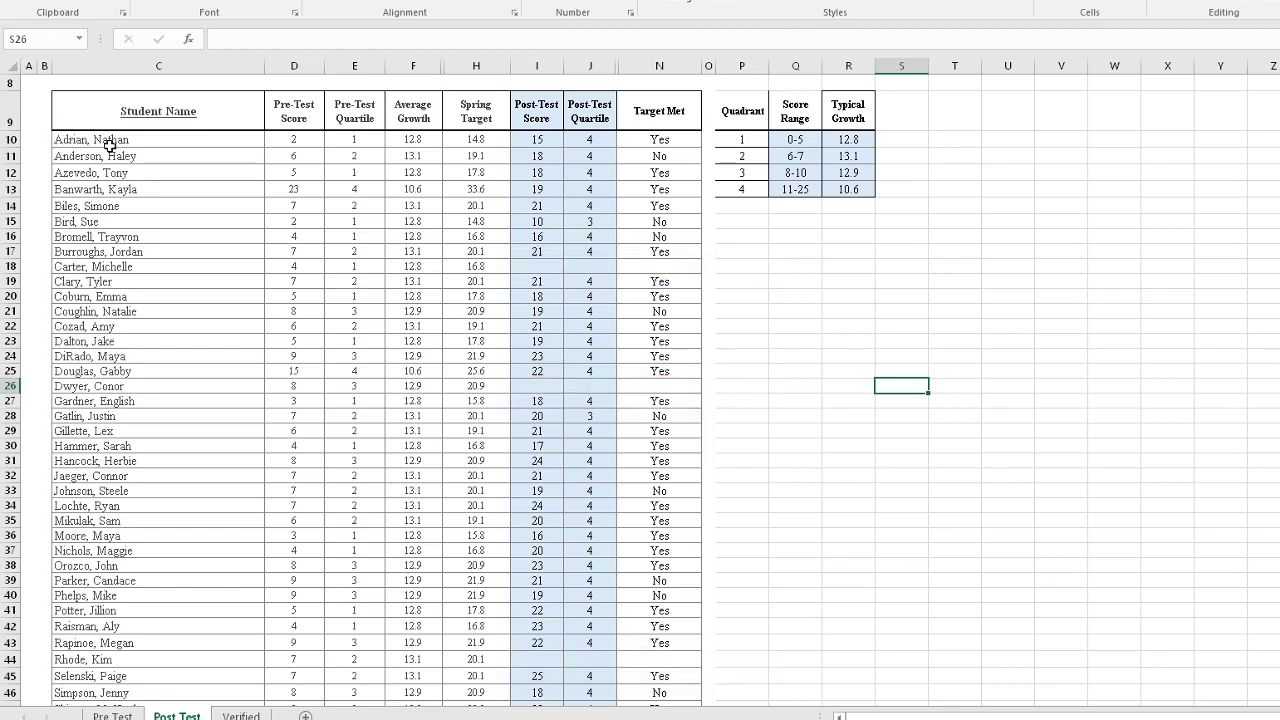
pyautogui.moveTo(112, 140); pyautogui.dragTo(126, 351)
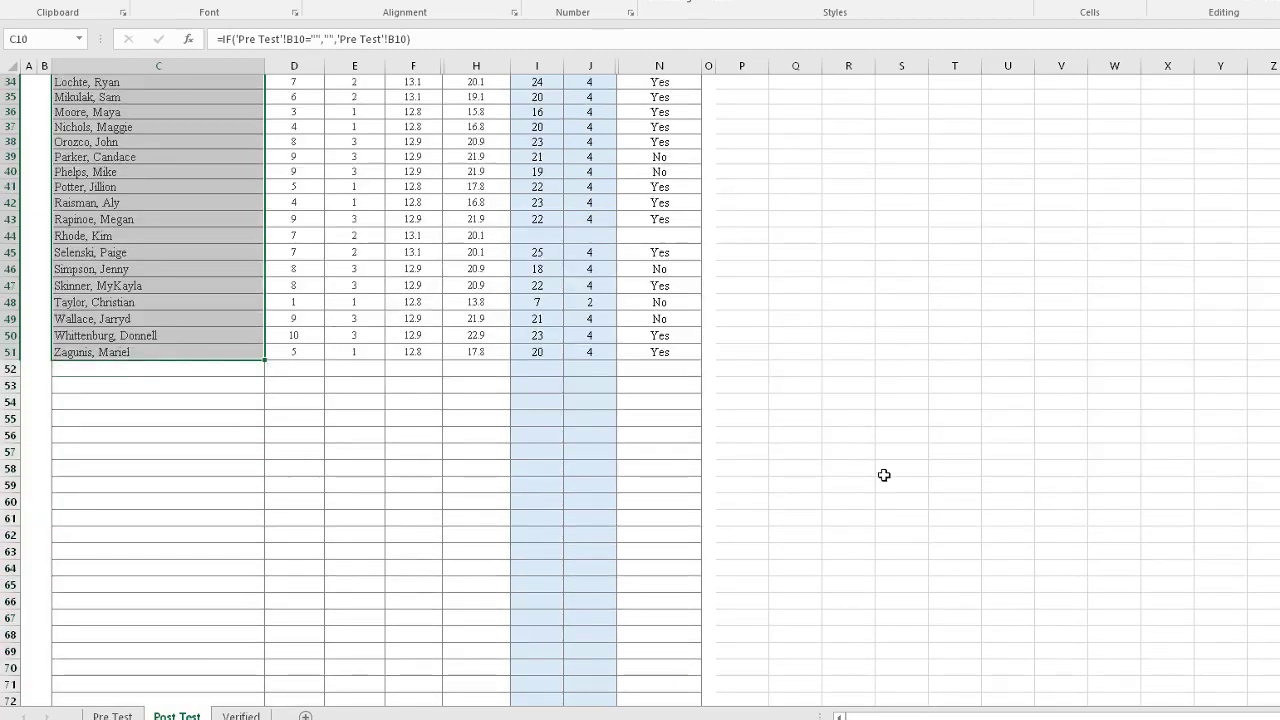
pyautogui.scroll(5, 884, 475)
pyautogui.scroll(6, 877, 480)
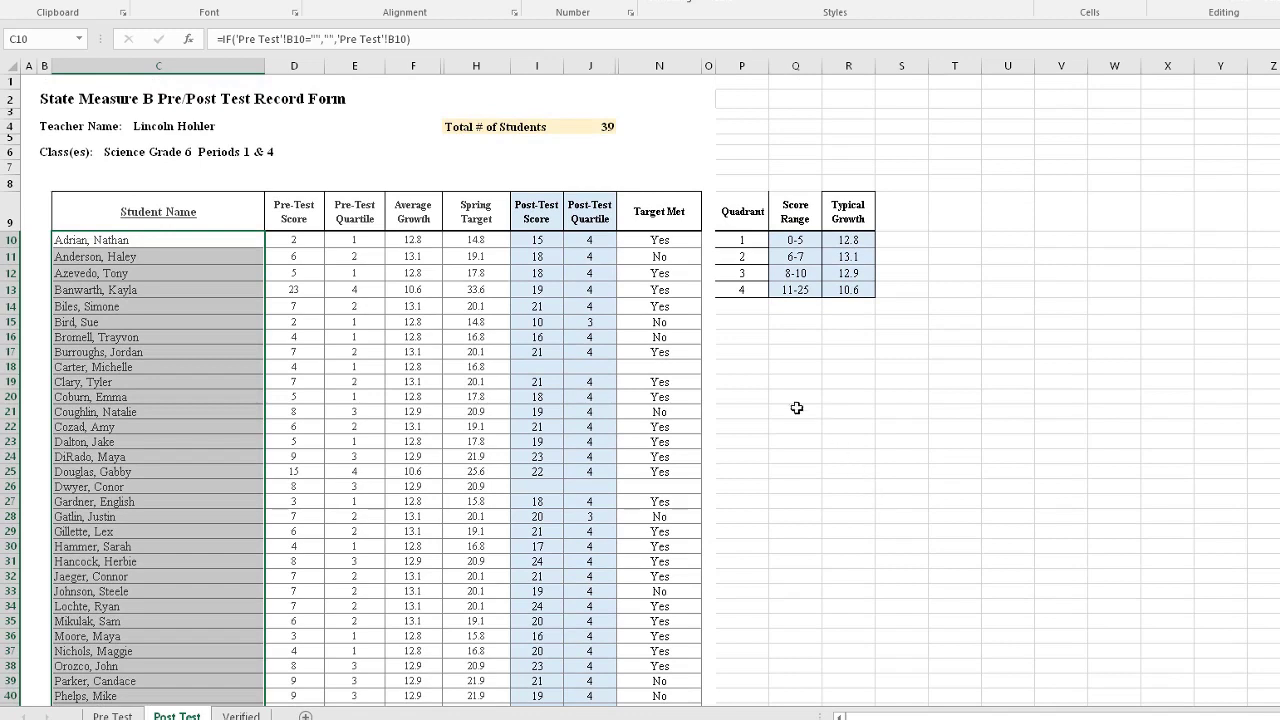
pyautogui.click(777, 397)
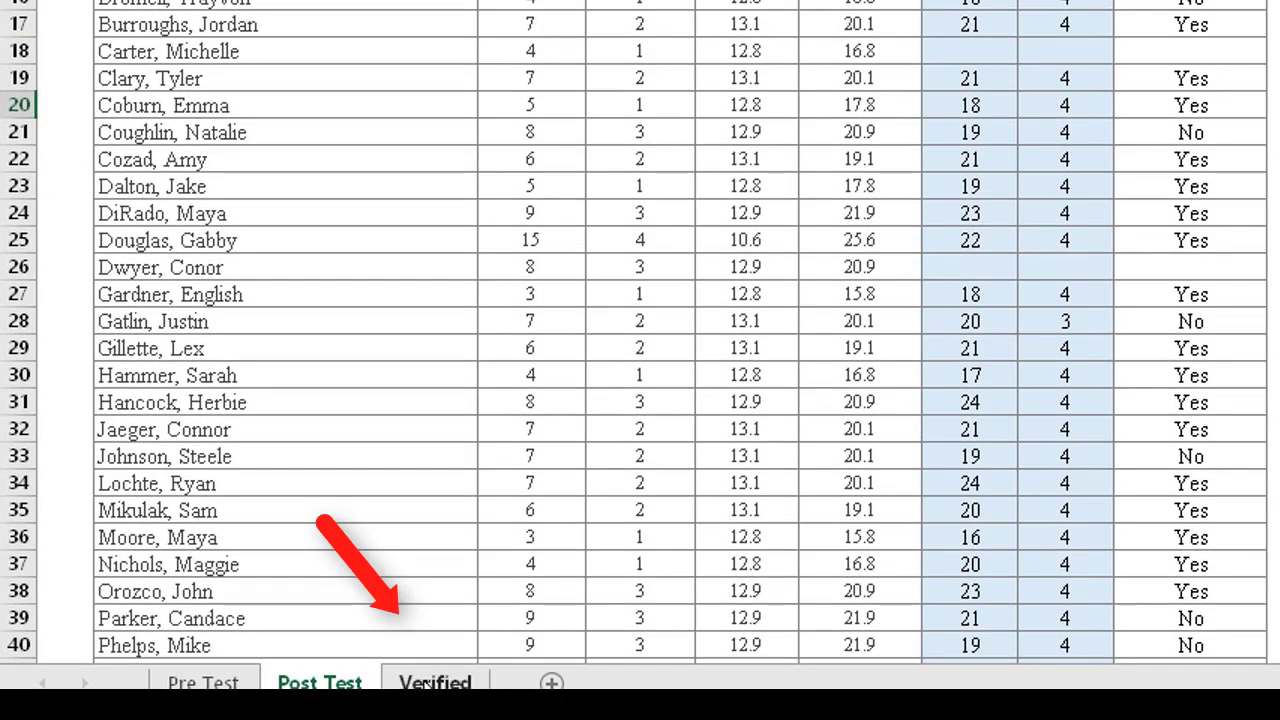
# On the Verified sheet, clear the contents of row 18
pyautogui.click(446, 680)
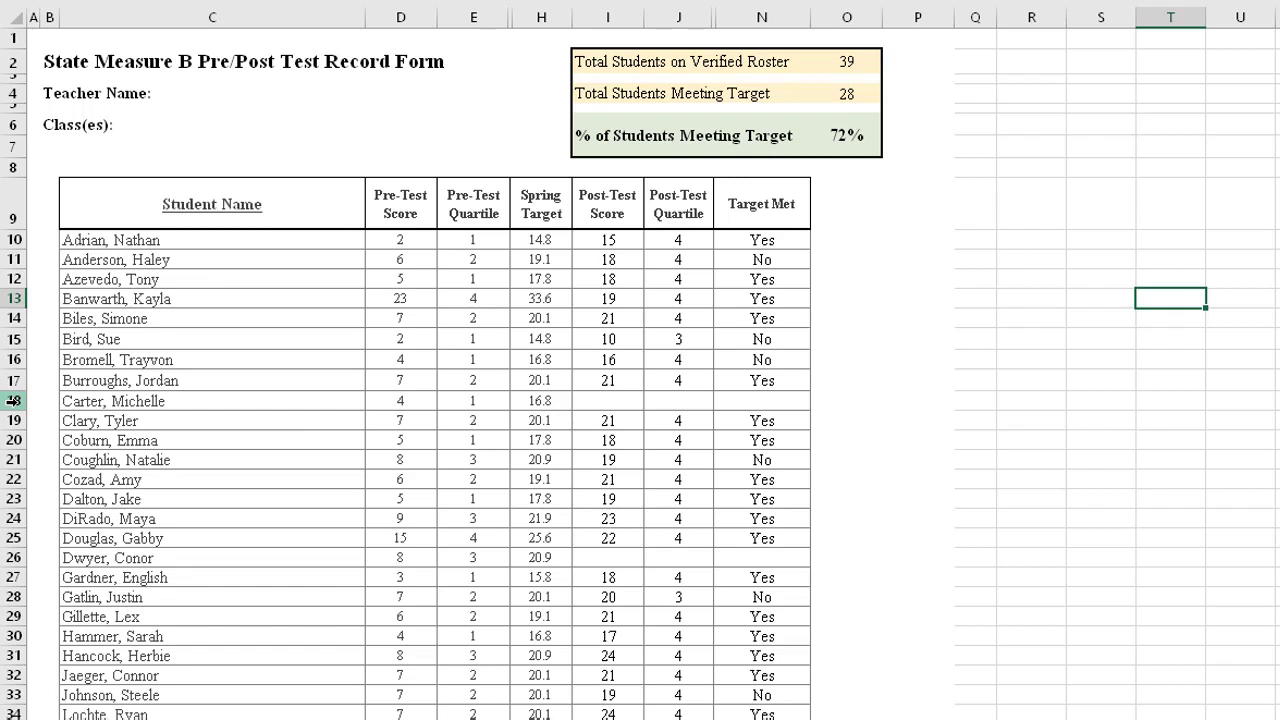
pyautogui.click(14, 400)
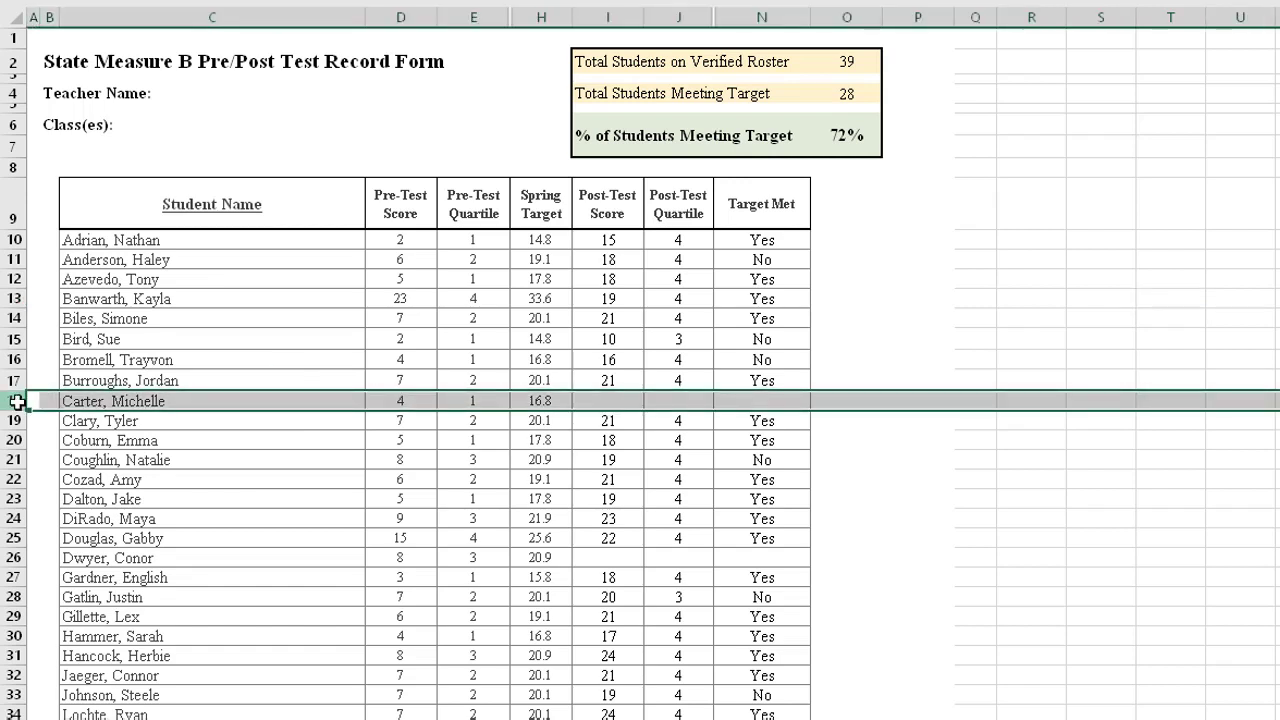
pyautogui.rightClick(18, 402)
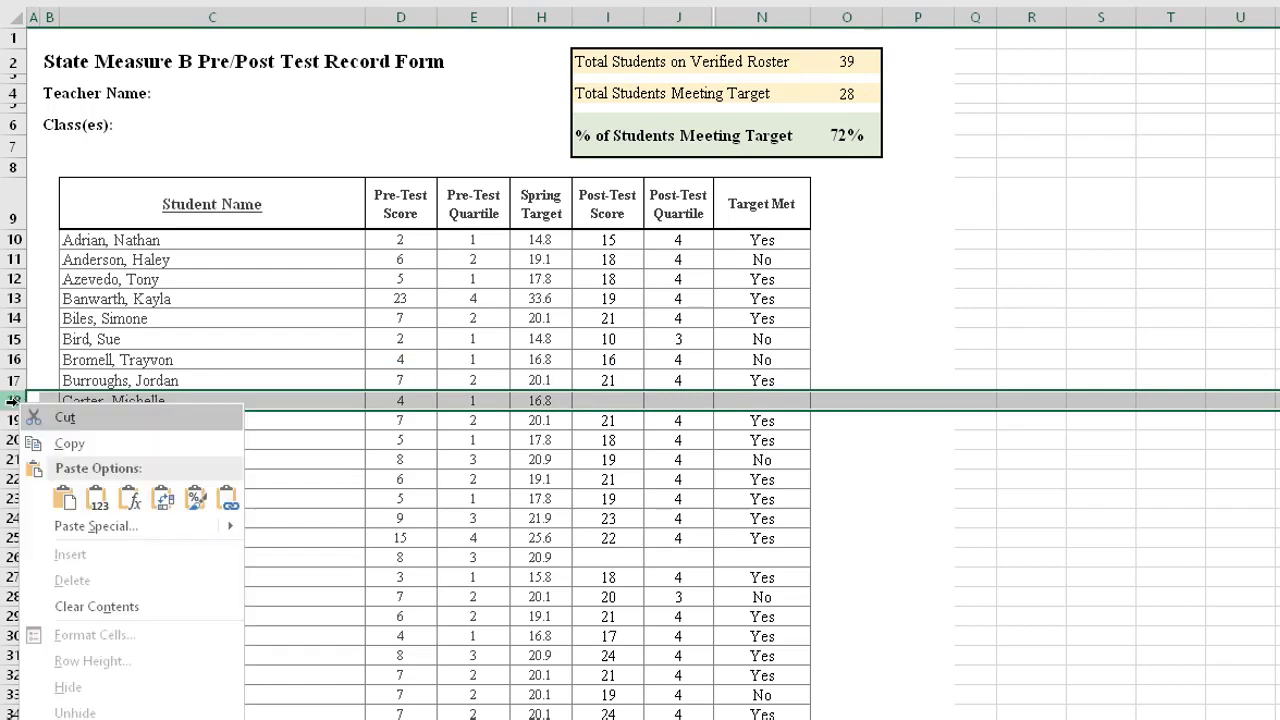
pyautogui.click(127, 607)
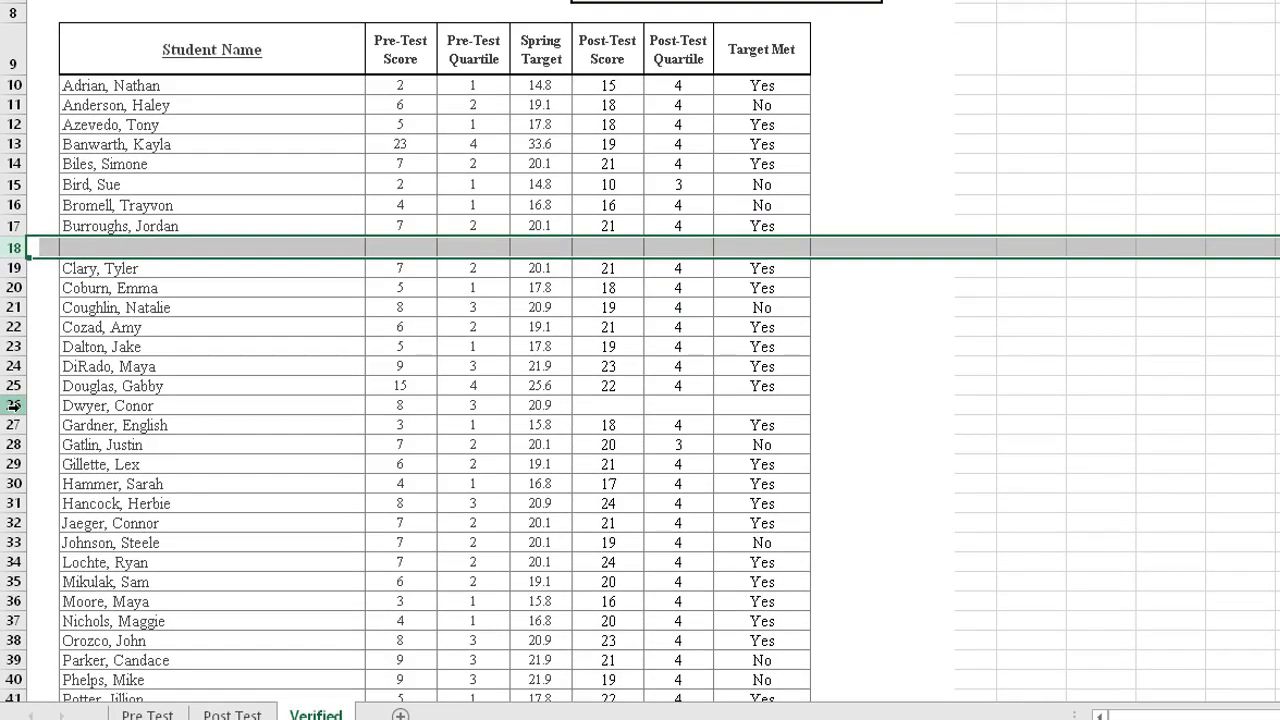
# Clear the contents of rows 26 and 44 on the Verified sheet
pyautogui.click(14, 405)
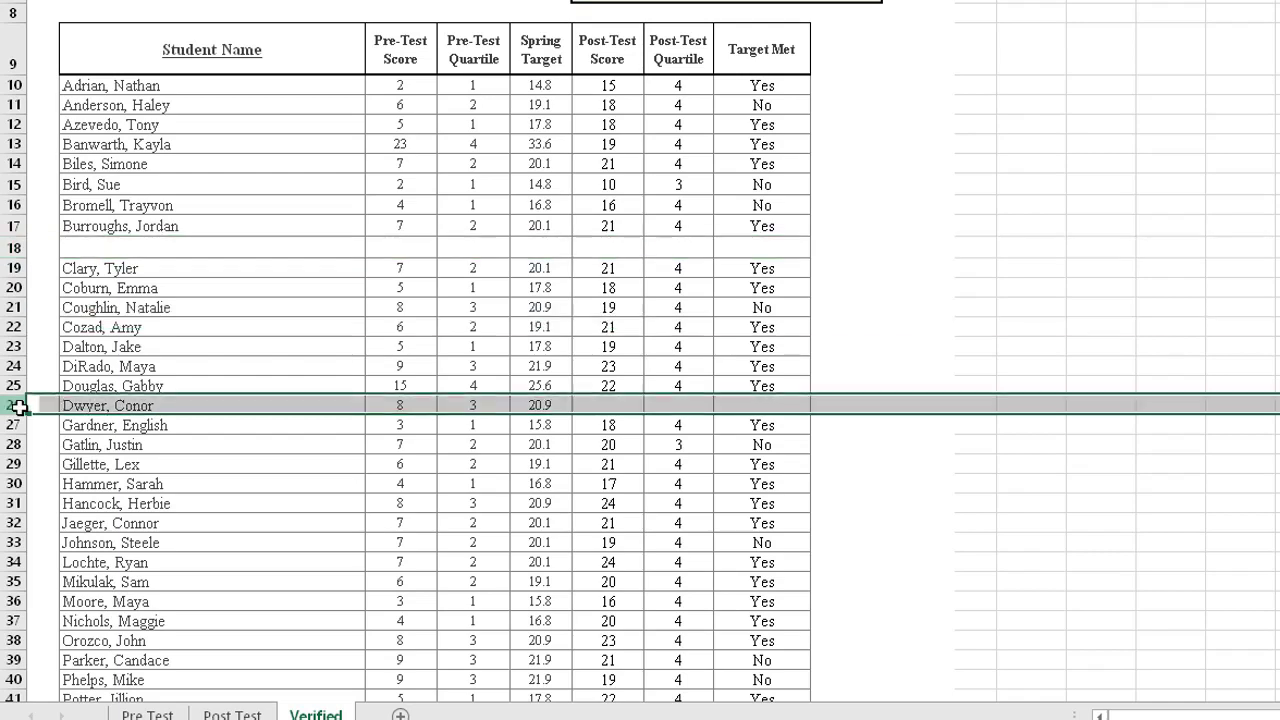
pyautogui.rightClick(18, 408)
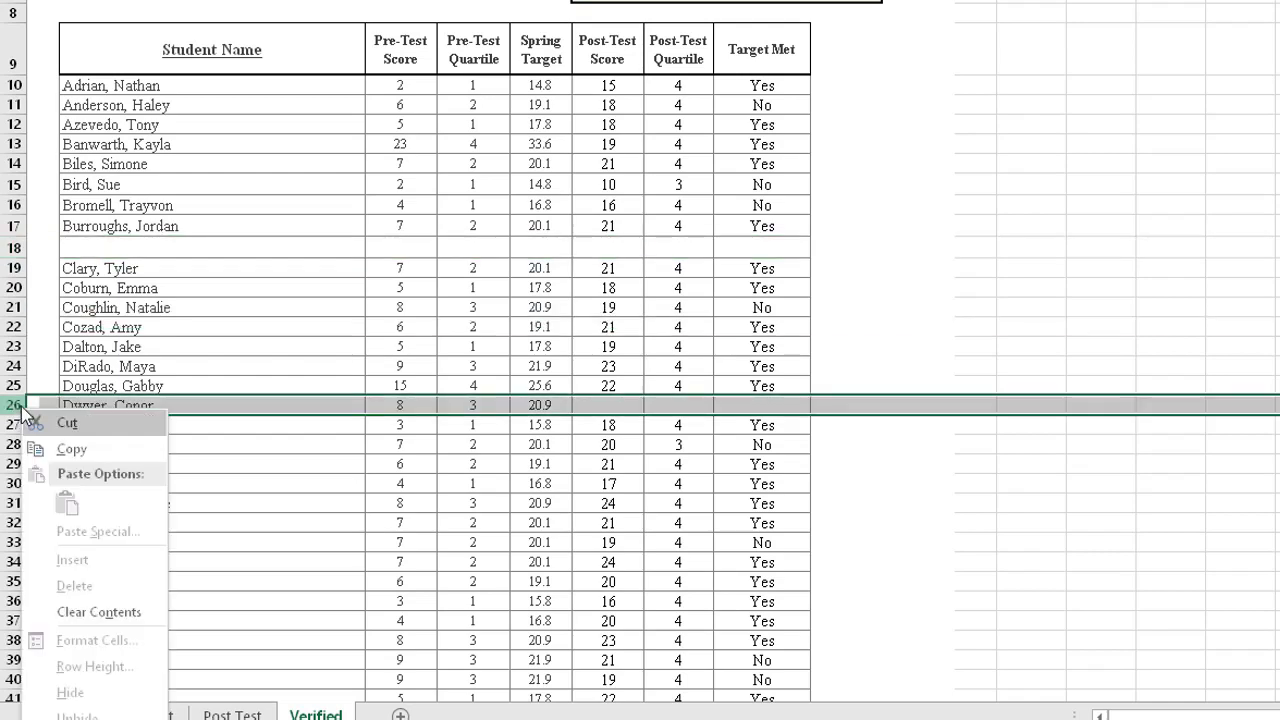
pyautogui.click(100, 612)
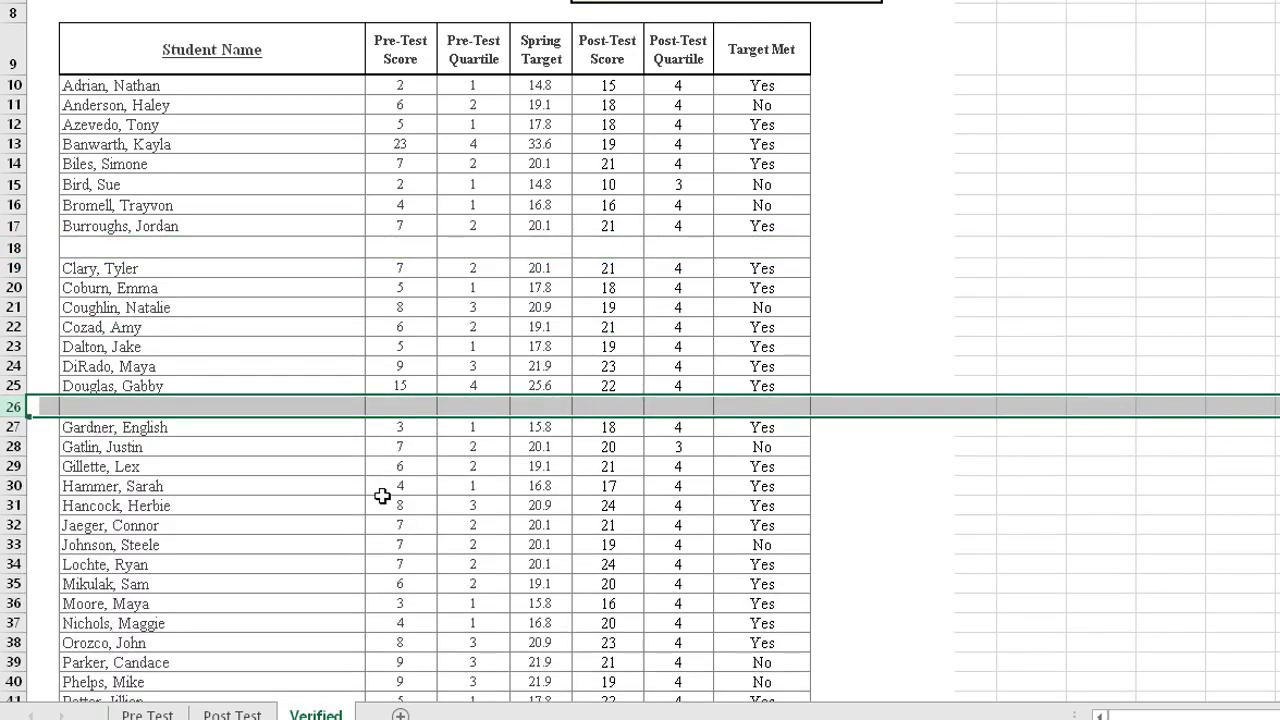
pyautogui.scroll(-4, 382, 496)
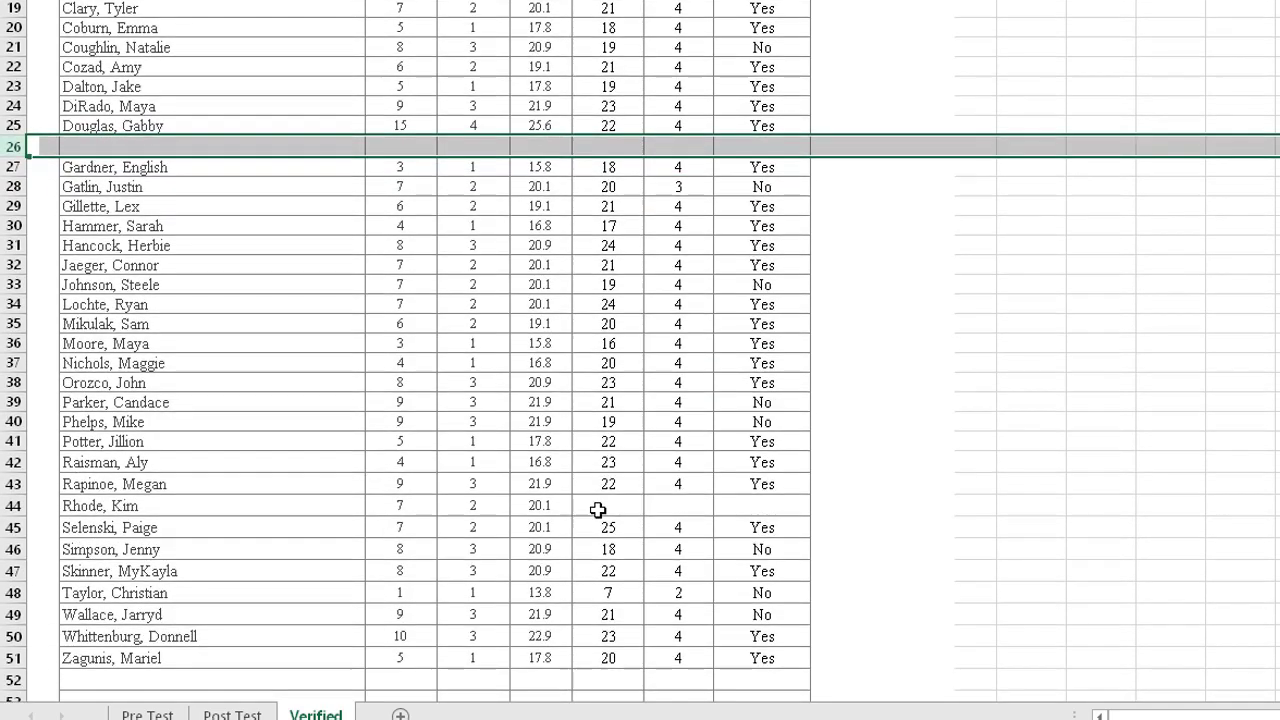
pyautogui.click(14, 484)
pyautogui.click(17, 509)
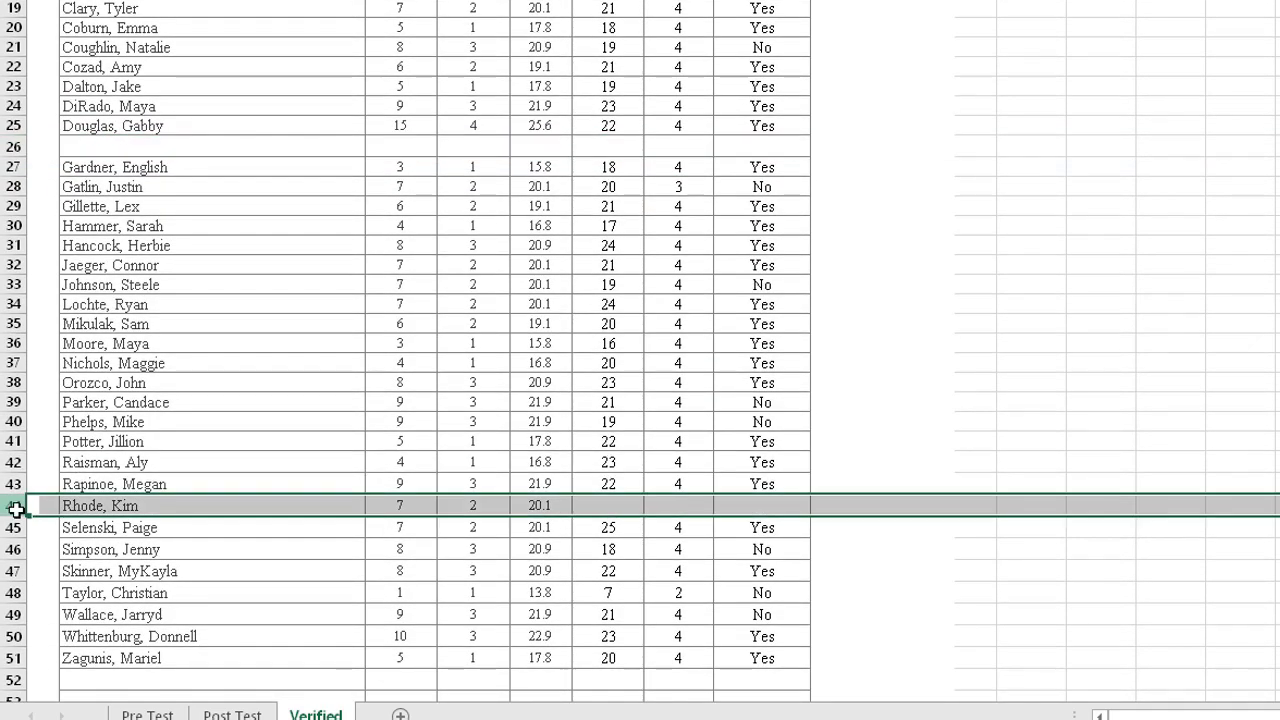
pyautogui.rightClick(17, 509)
pyautogui.click(50, 390)
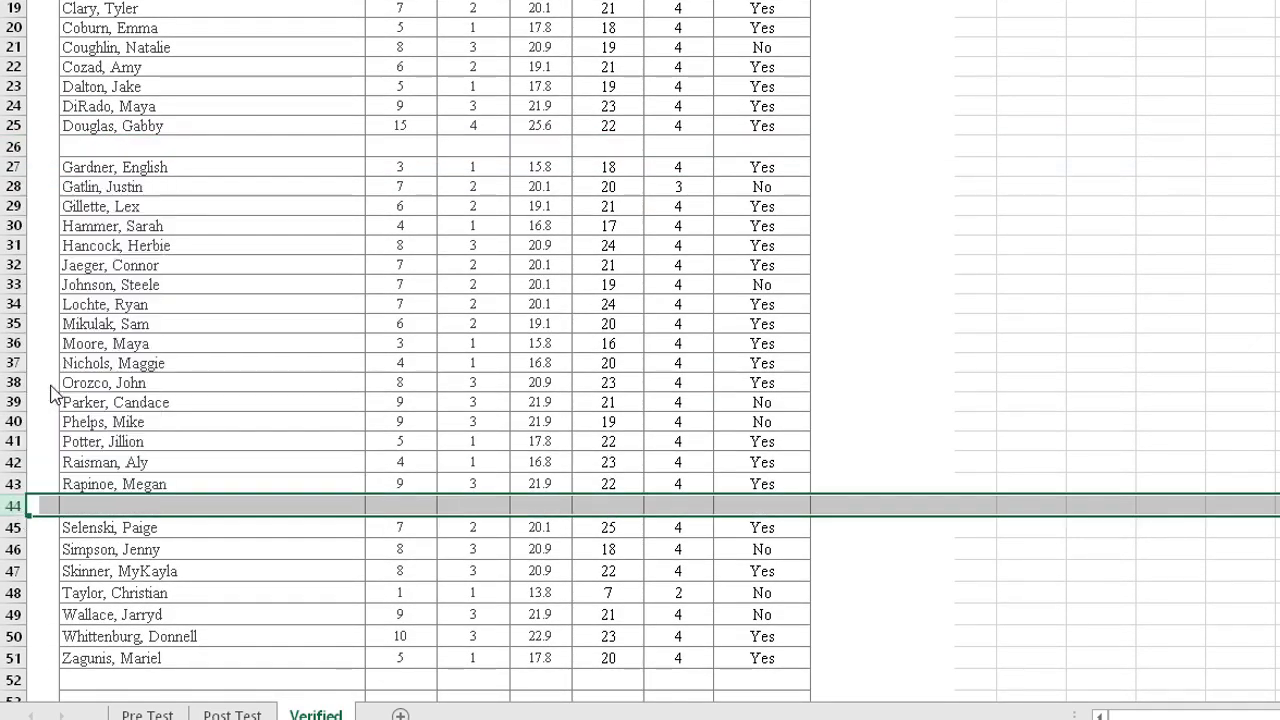
# Clear the contents of row 22 on the Verified roster
pyautogui.click(918, 400)
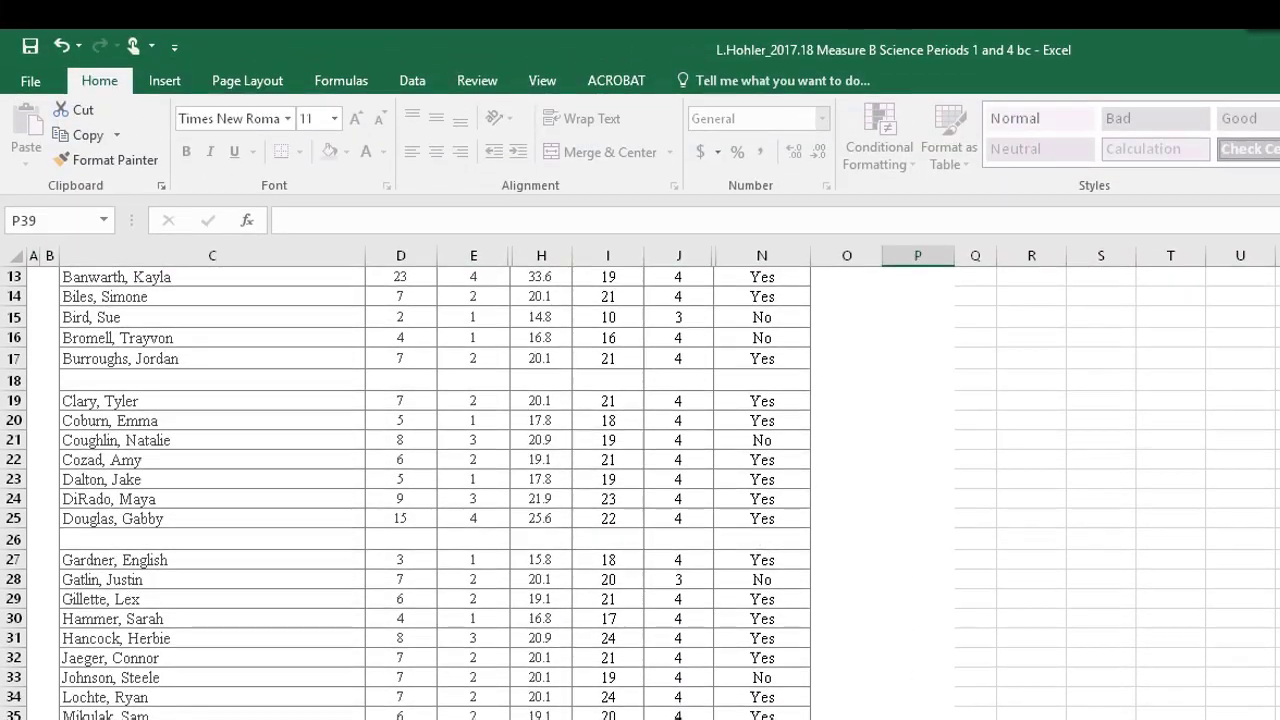
pyautogui.scroll(4, 918, 400)
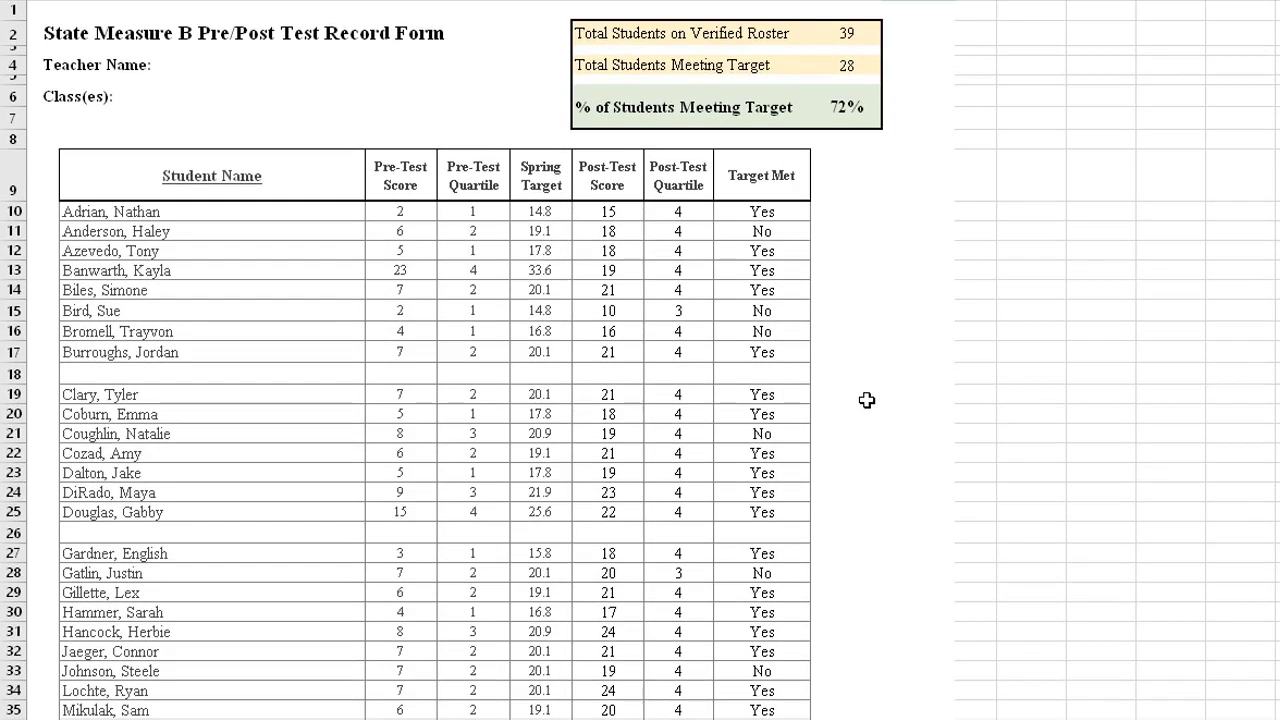
pyautogui.click(8, 452)
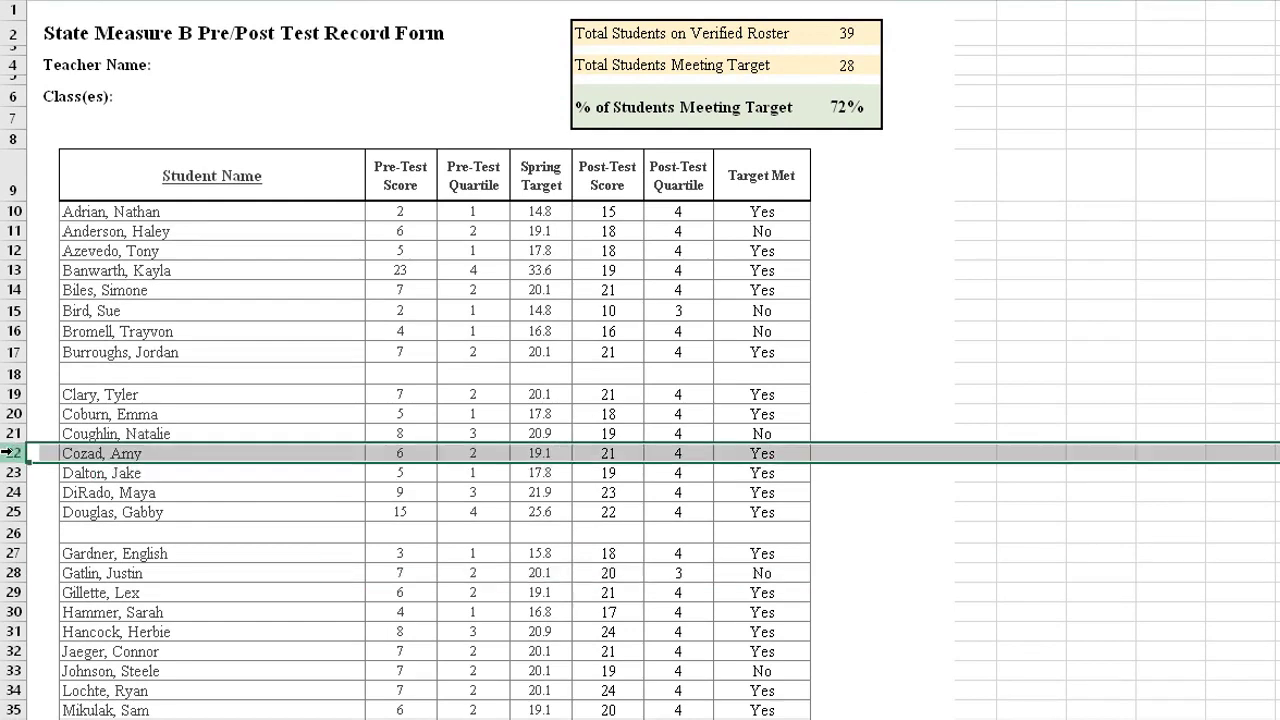
pyautogui.rightClick(12, 454)
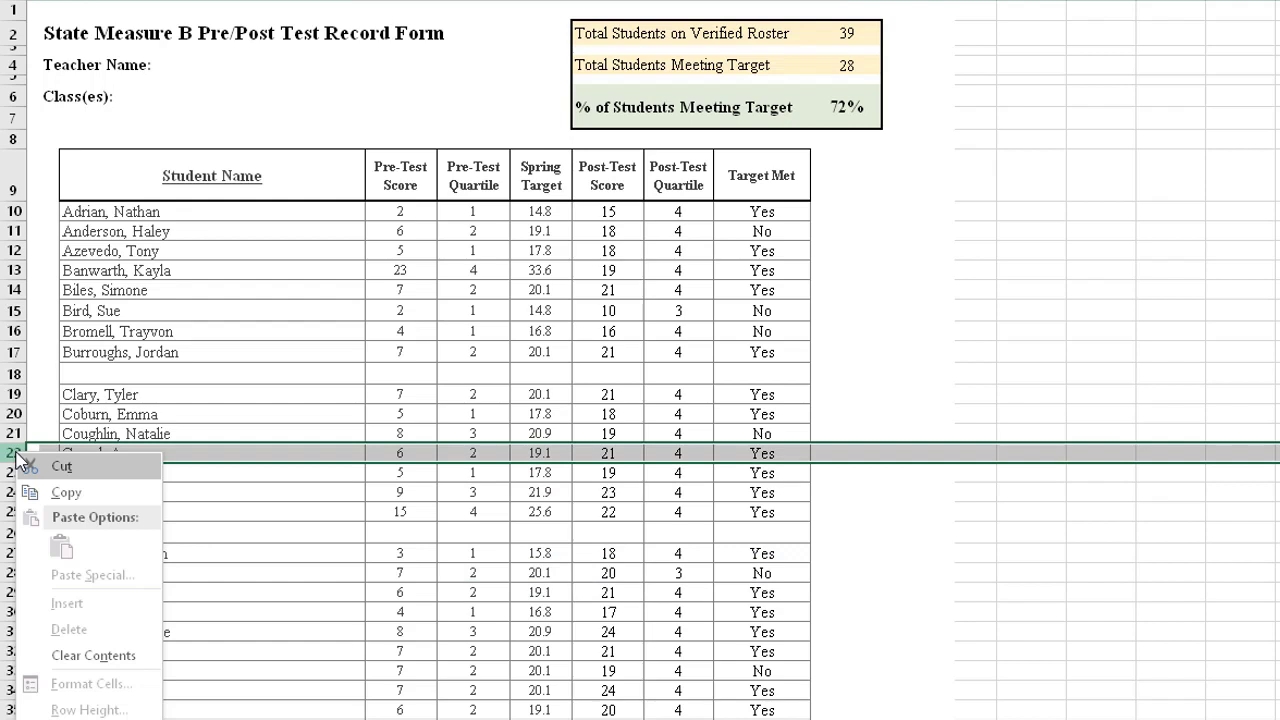
pyautogui.click(106, 655)
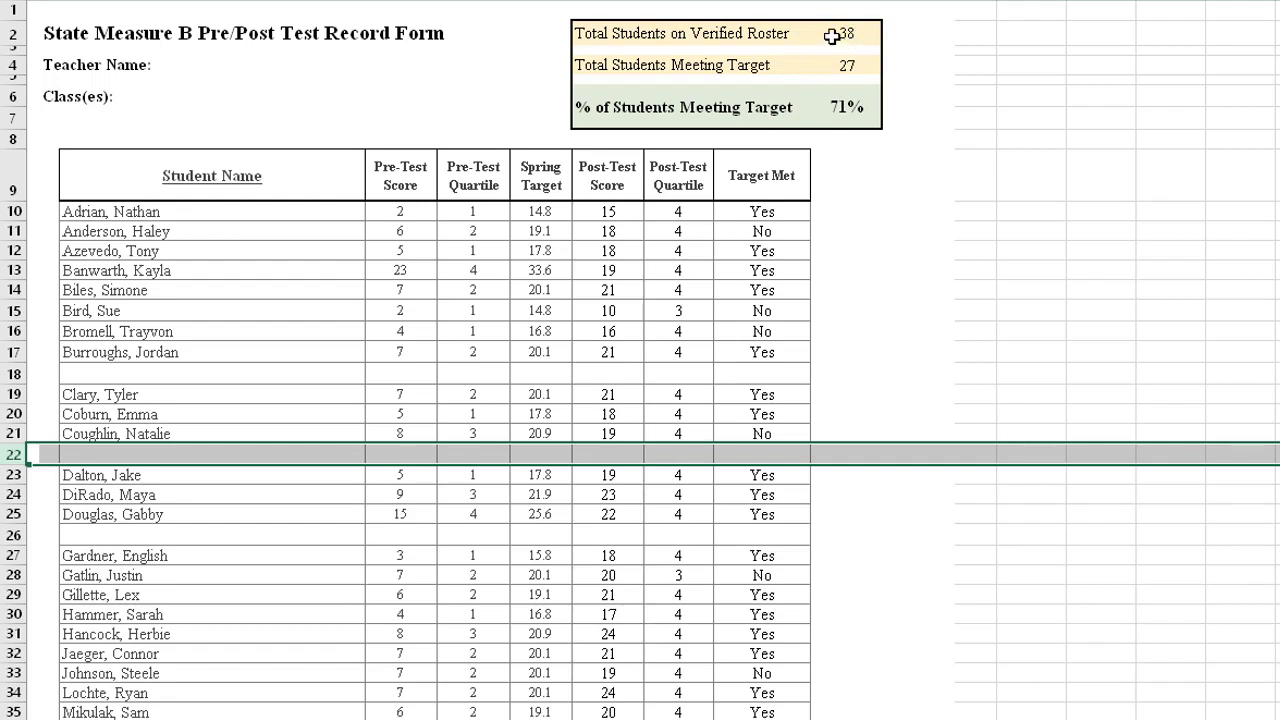
pyautogui.click(852, 479)
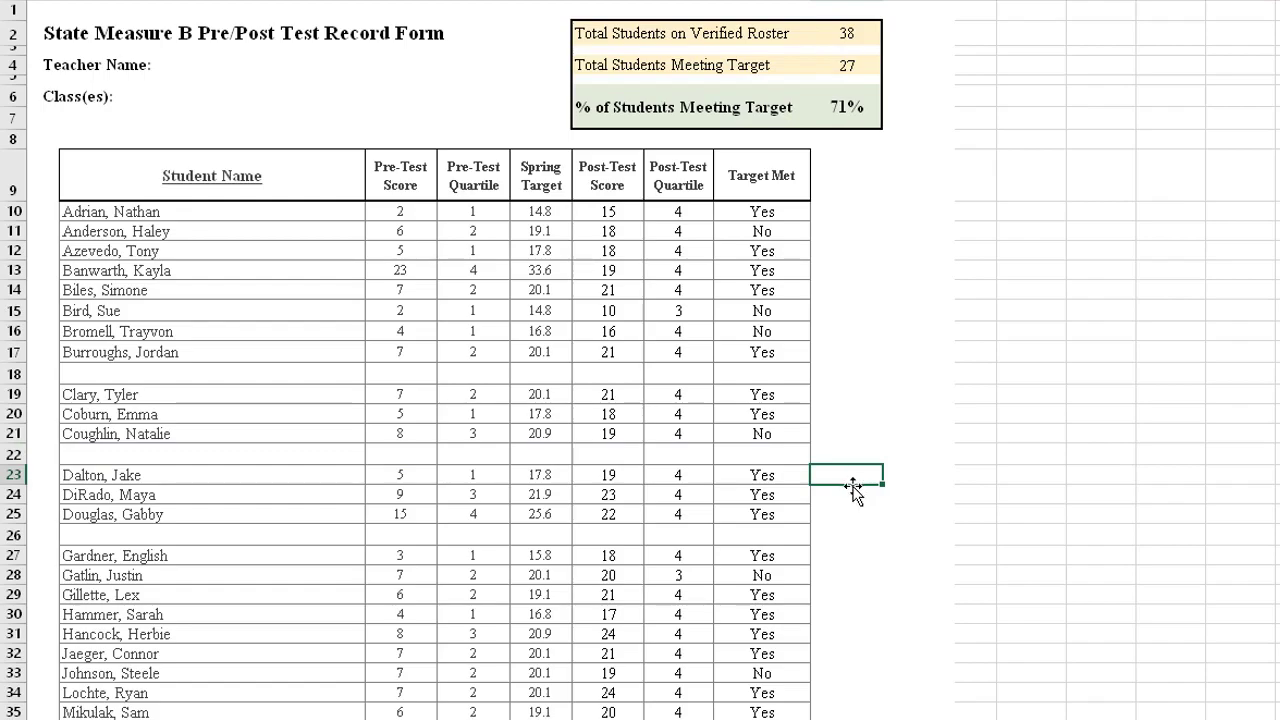
# Clear row 48's contents, bringing the roster to 37 students at 73% meeting target
pyautogui.scroll(-5, 852, 487)
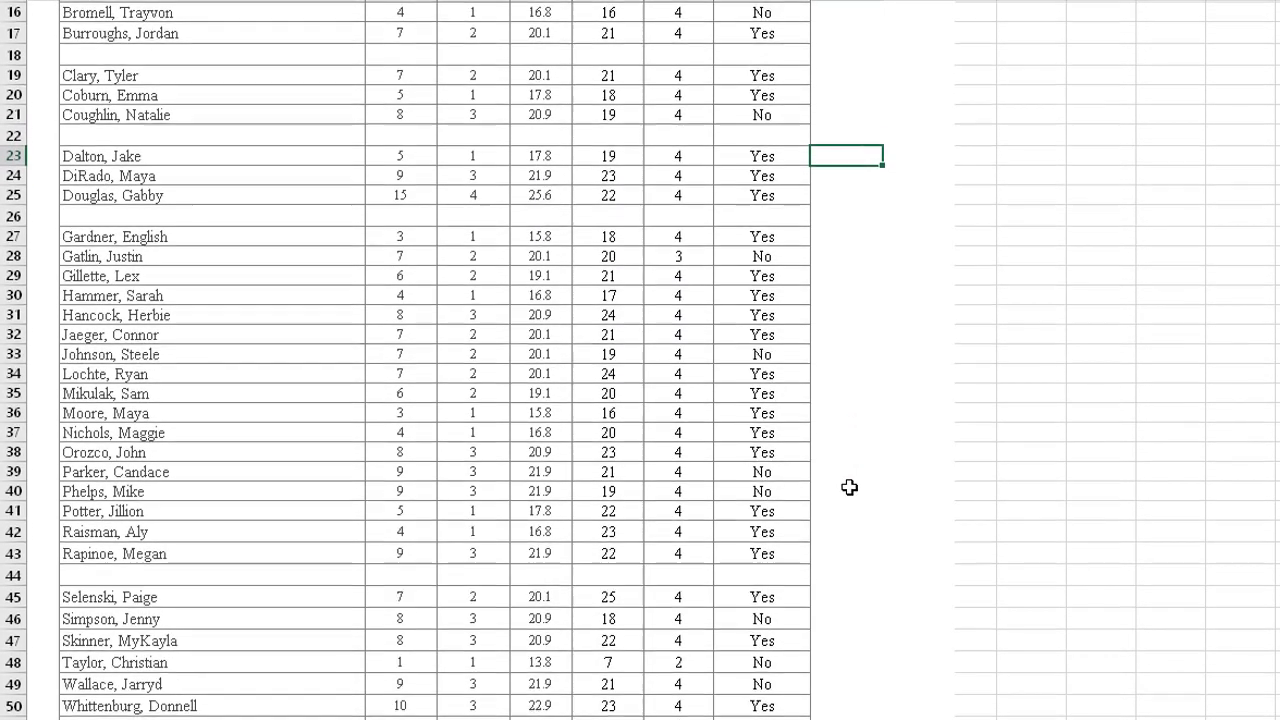
pyautogui.scroll(-3, 849, 485)
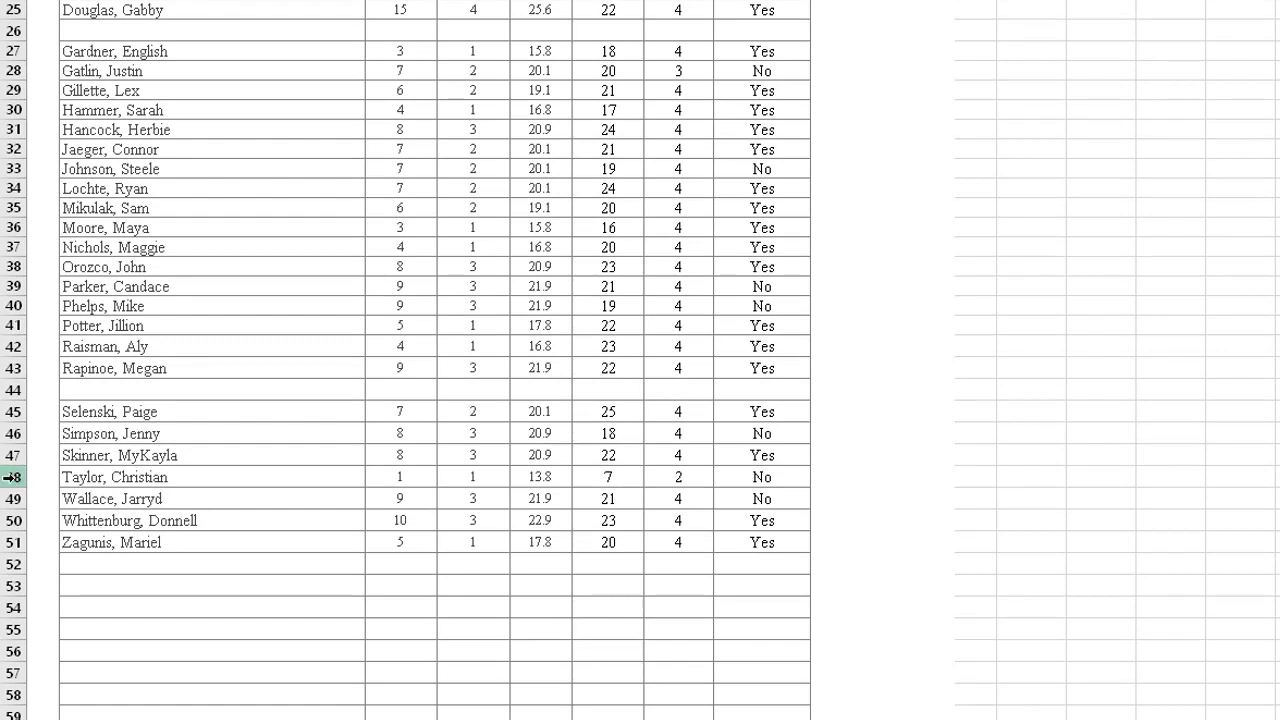
pyautogui.click(12, 477)
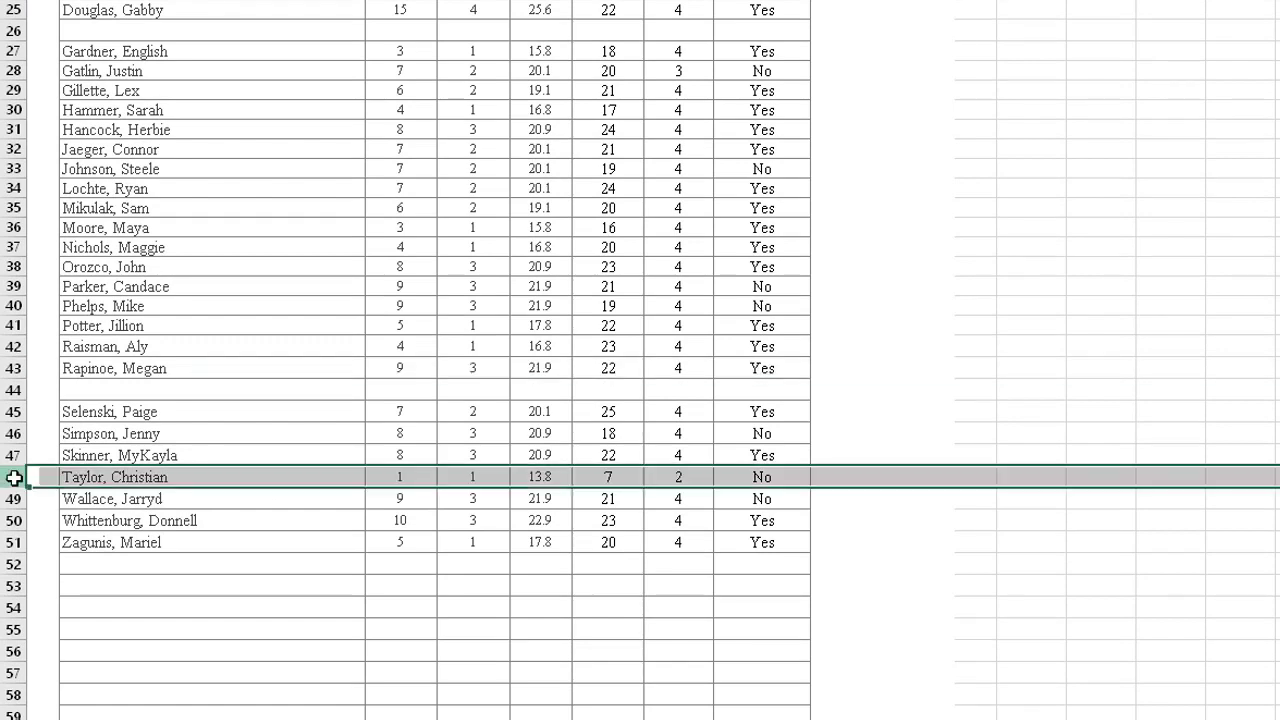
pyautogui.rightClick(16, 478)
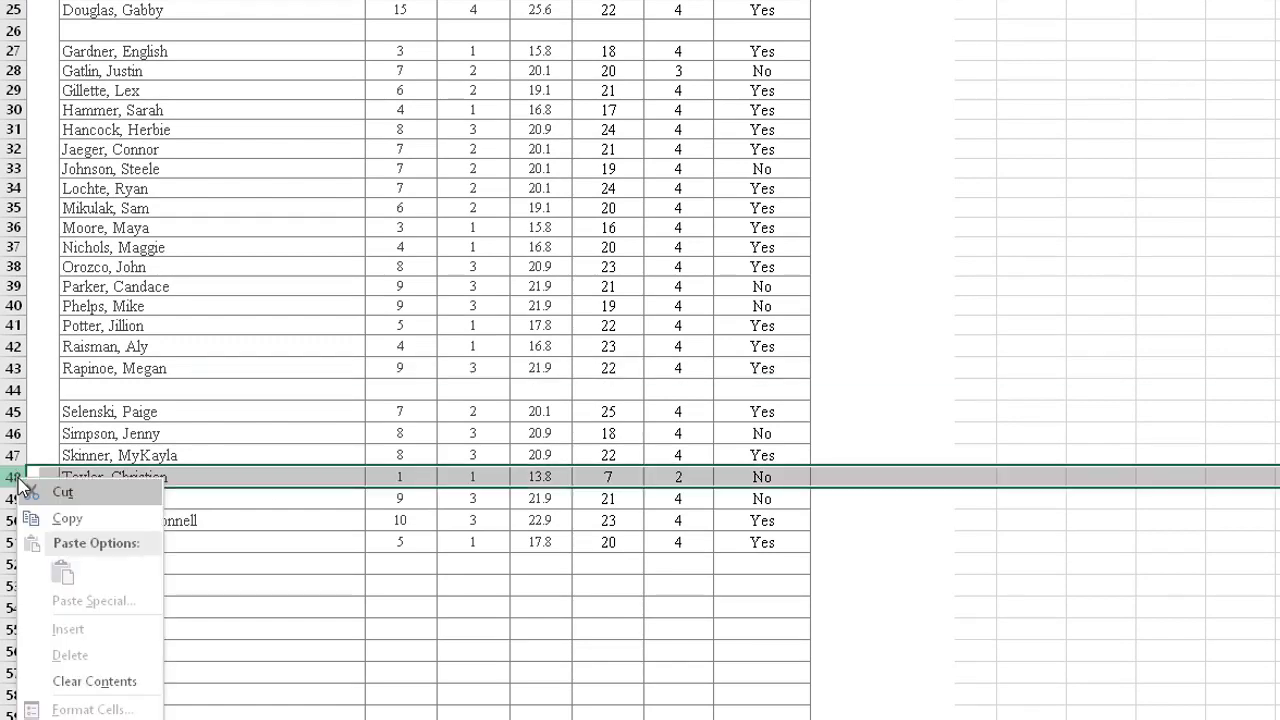
pyautogui.click(94, 681)
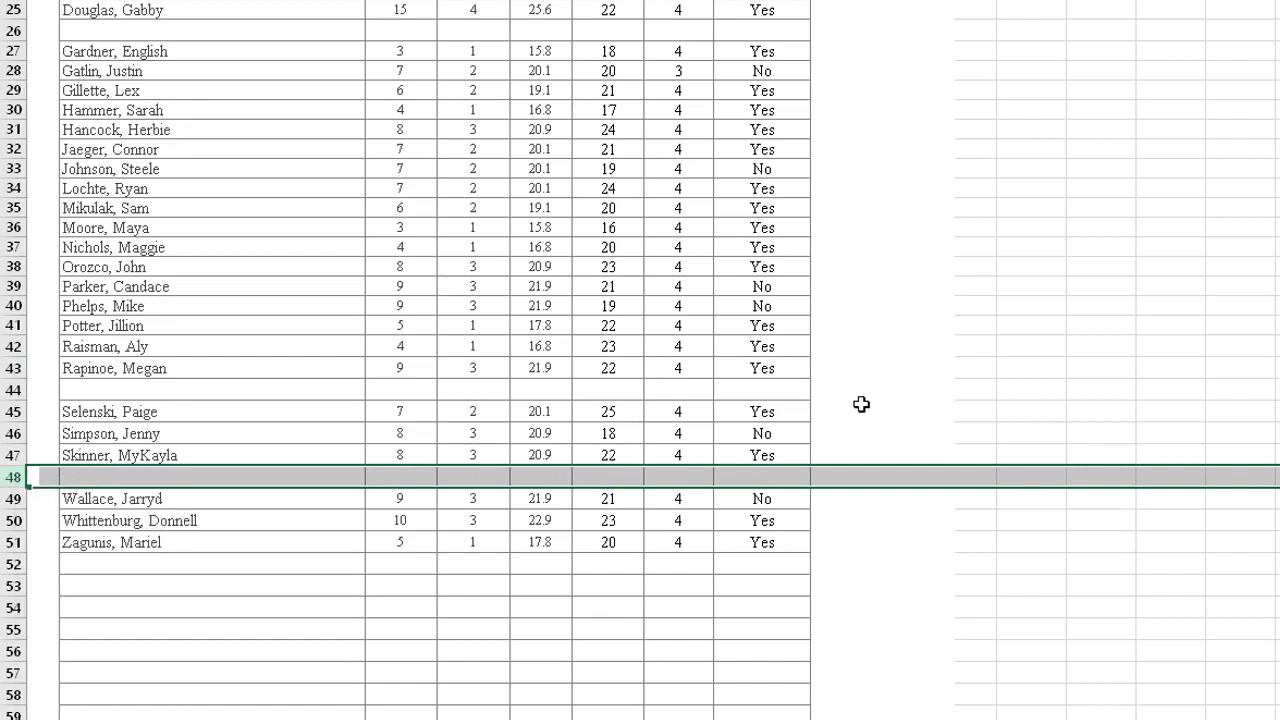
pyautogui.scroll(7, 861, 404)
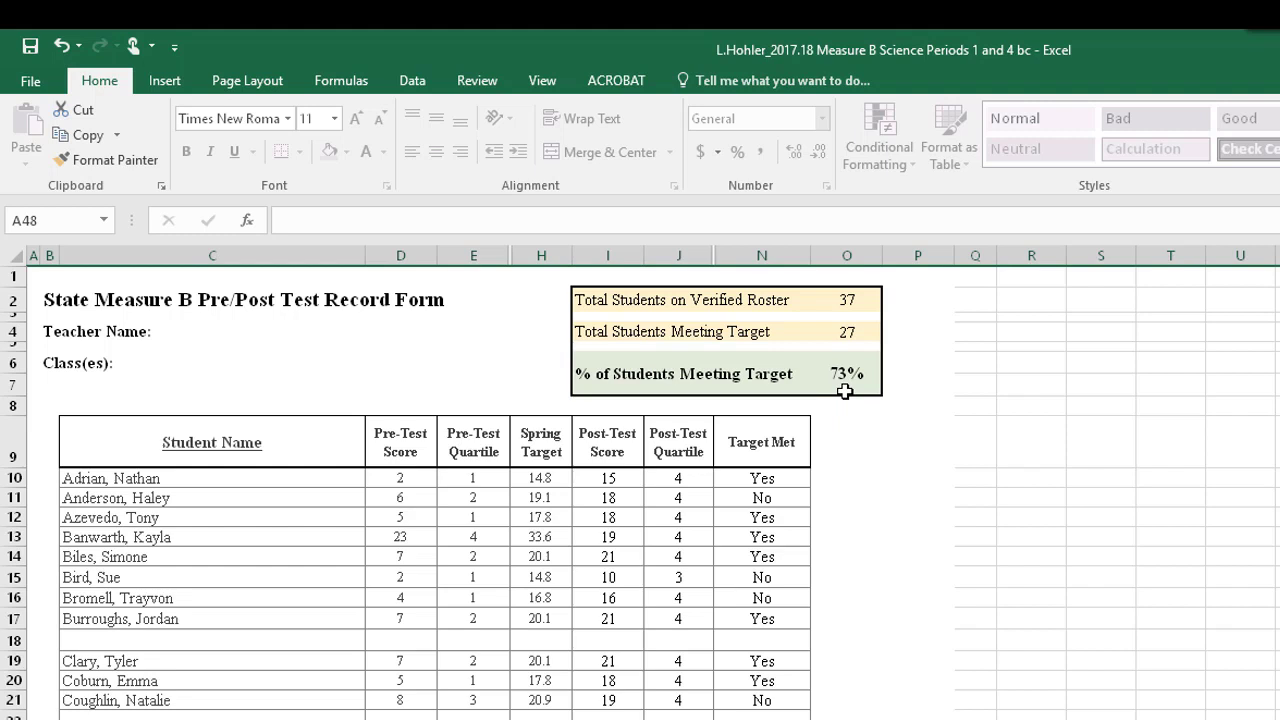
# Save the workbook from the Quick Access Toolbar
pyautogui.click(29, 47)
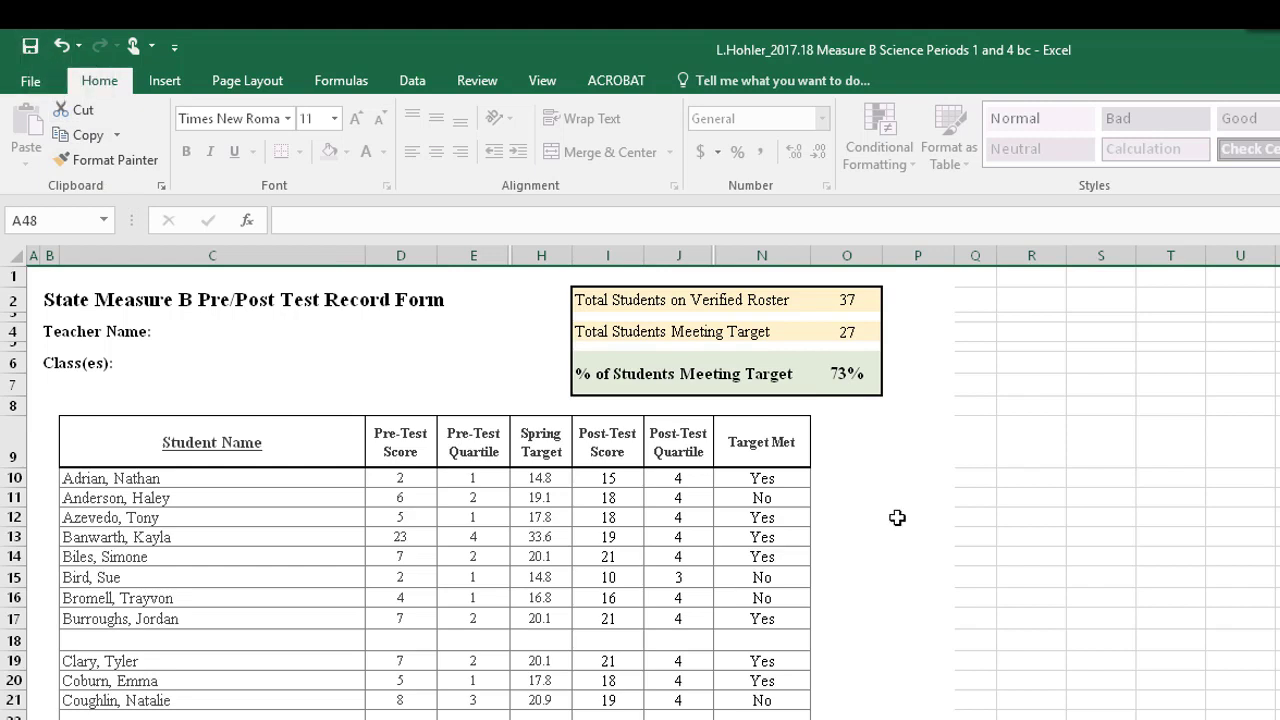